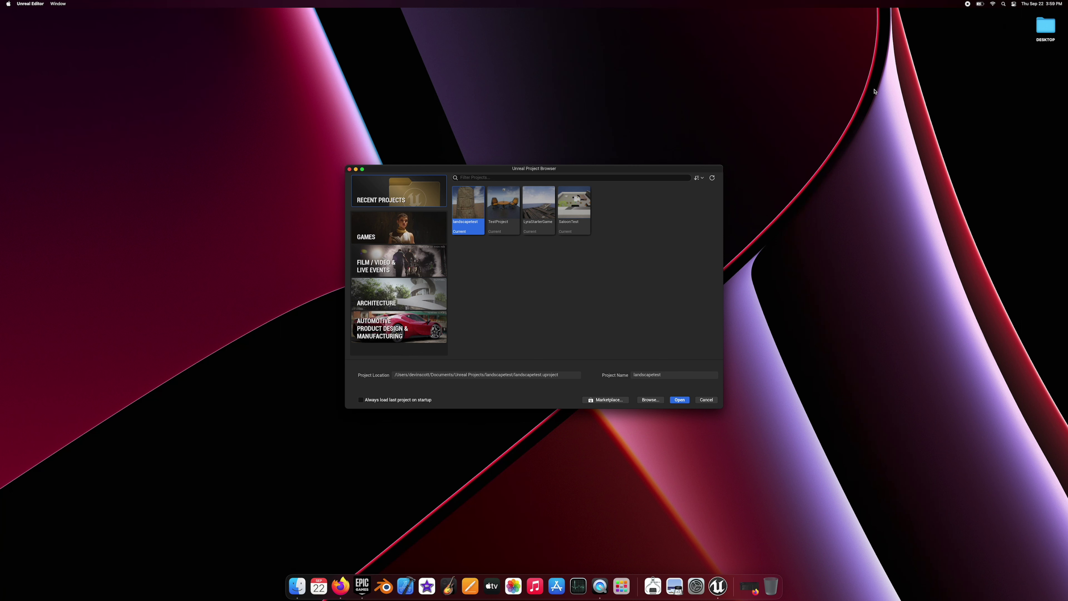
# Open the SaloonTest project from the Project Browser and maximize the editor window.
pyautogui.doubleClick(575, 206)
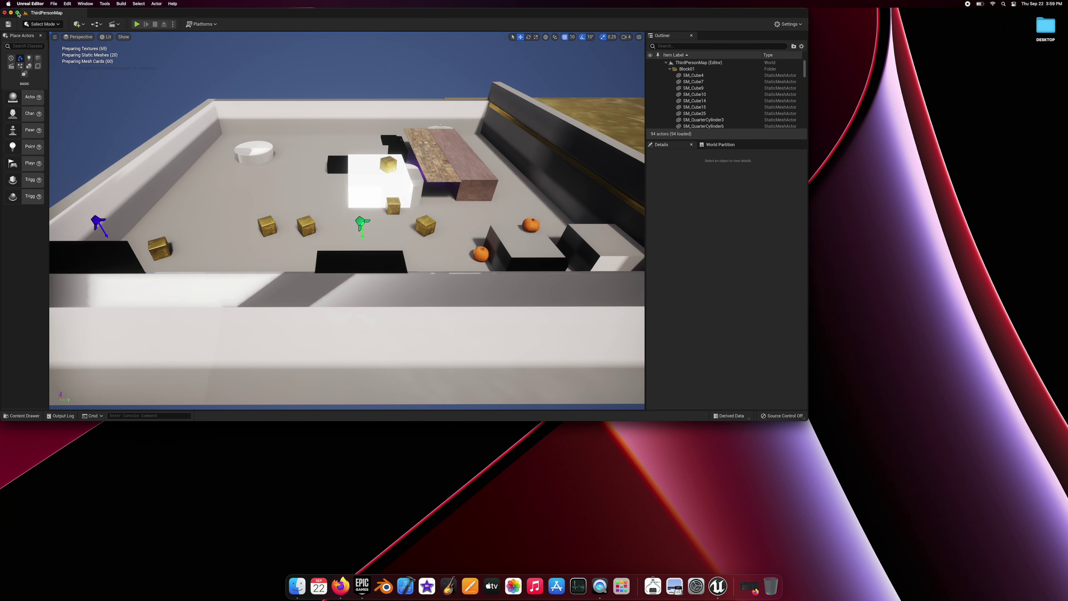
pyautogui.click(17, 12)
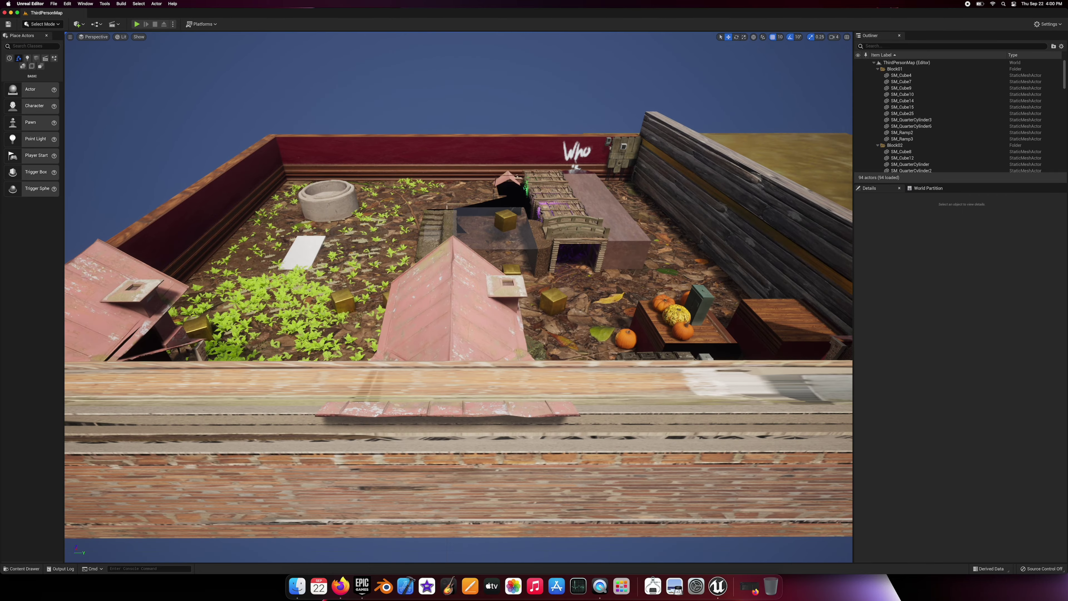
# Fly the viewport camera forward and over the wall into the red-walled garden.
pyautogui.moveTo(264, 229); pyautogui.dragTo(437, 224)
pyautogui.moveTo(439, 379)
pyautogui.mouseDown()
pyautogui.moveTo(439, 269)
pyautogui.moveTo(441, 375)
pyautogui.mouseUp()
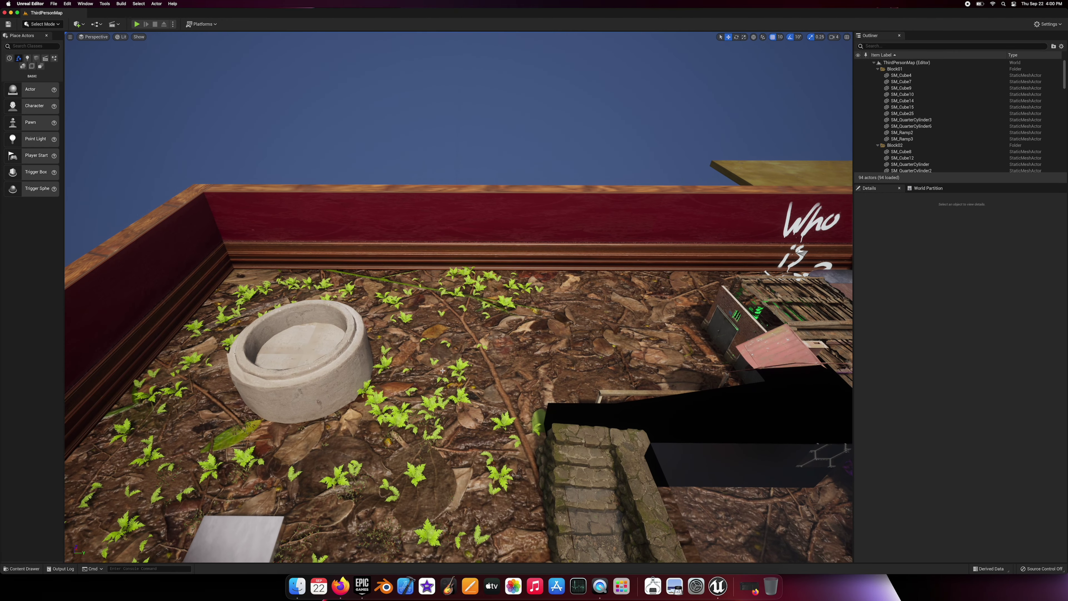
# Launch Quixel Bridge, search 'graf' and open the Essential Graffiti decal collection.
pyautogui.click(68, 4)
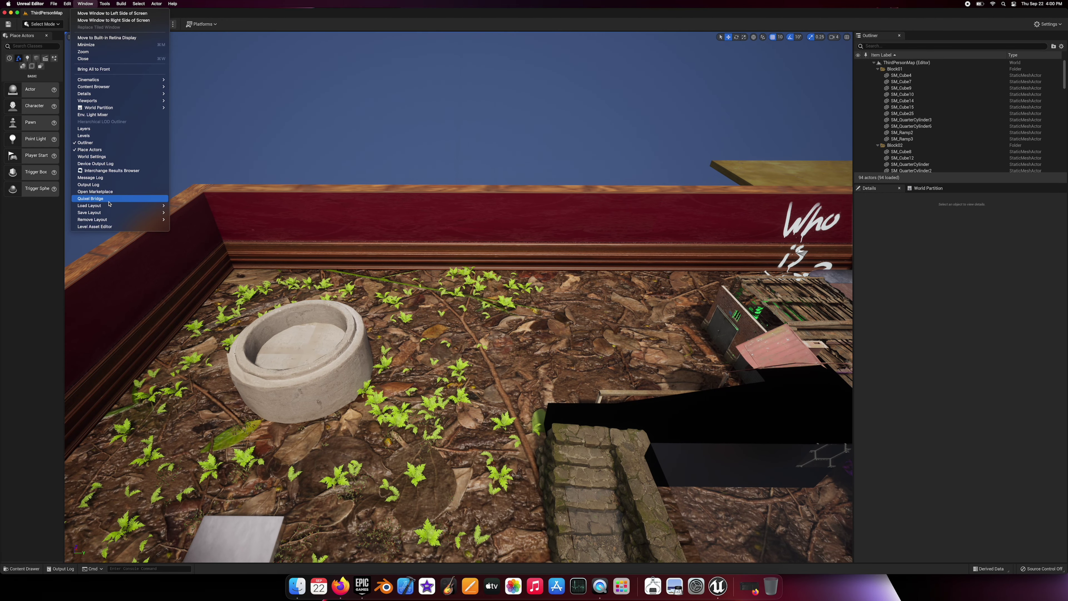
pyautogui.click(117, 199)
pyautogui.click(534, 232)
pyautogui.write('graf')
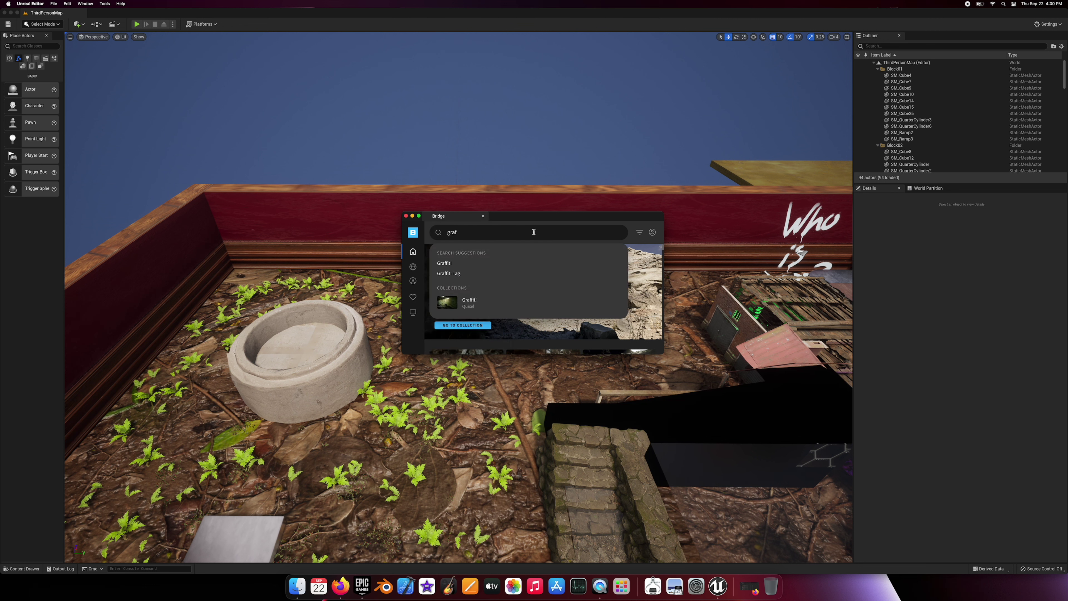
pyautogui.click(471, 302)
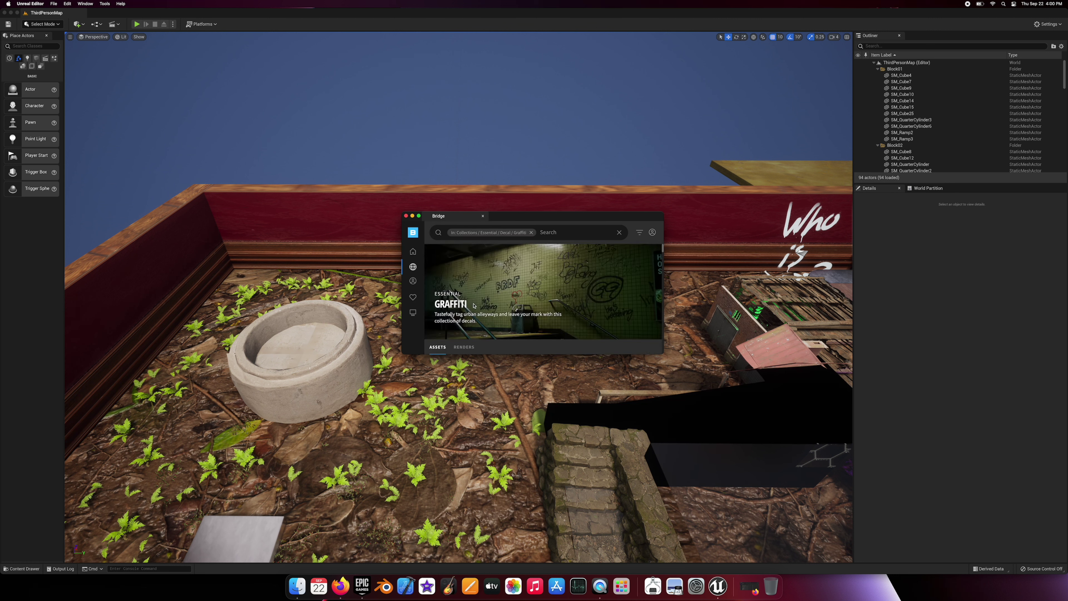
# Download the skull graffiti decal and enlarge the Bridge window to show more decals.
pyautogui.scroll(-5, 474, 305)
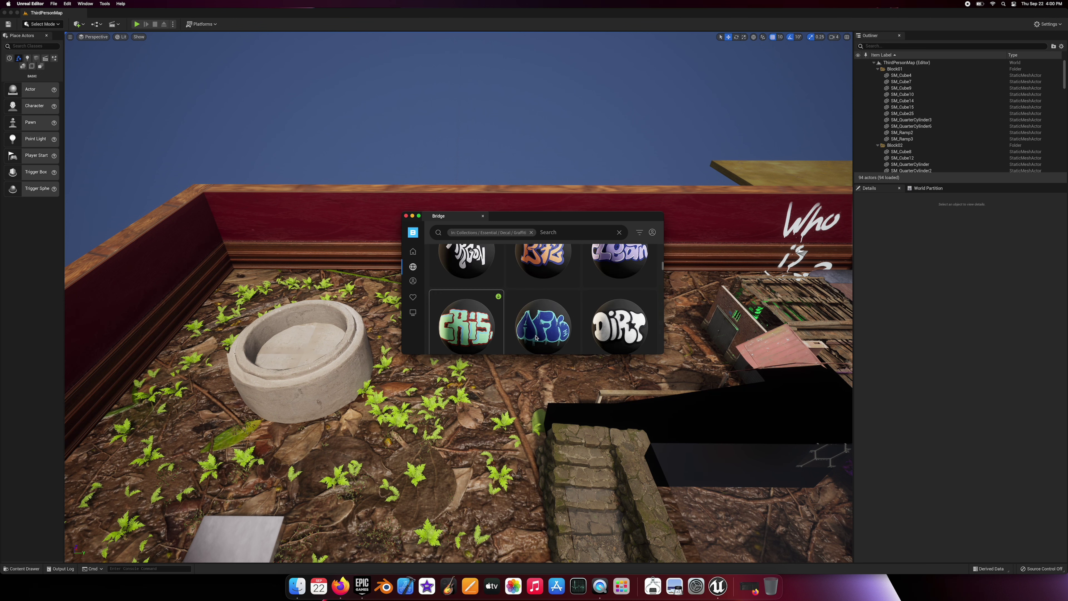
pyautogui.scroll(-3, 589, 332)
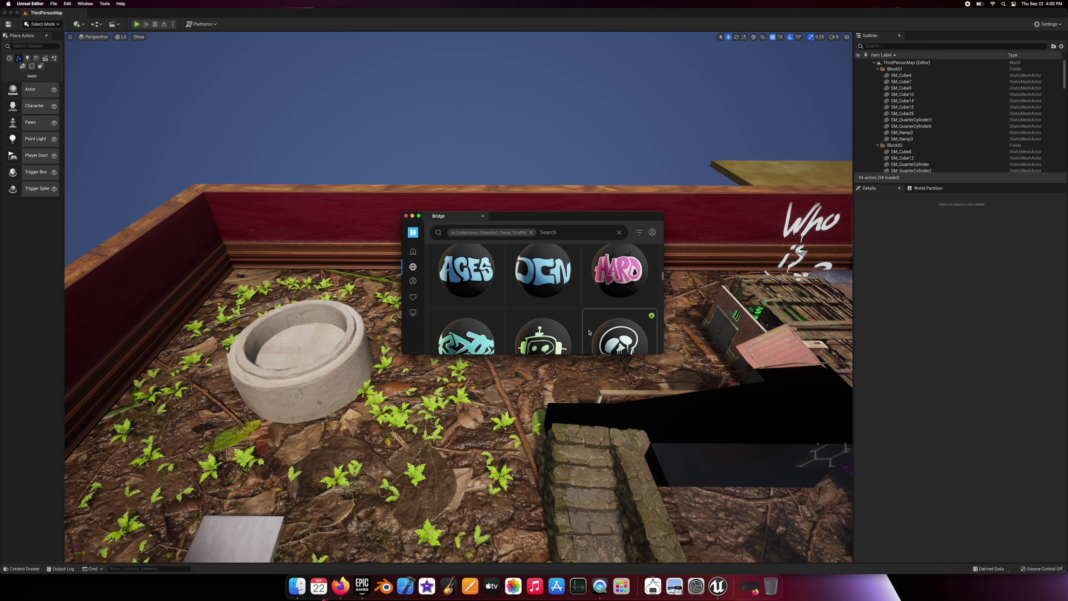
pyautogui.scroll(-5, 530, 324)
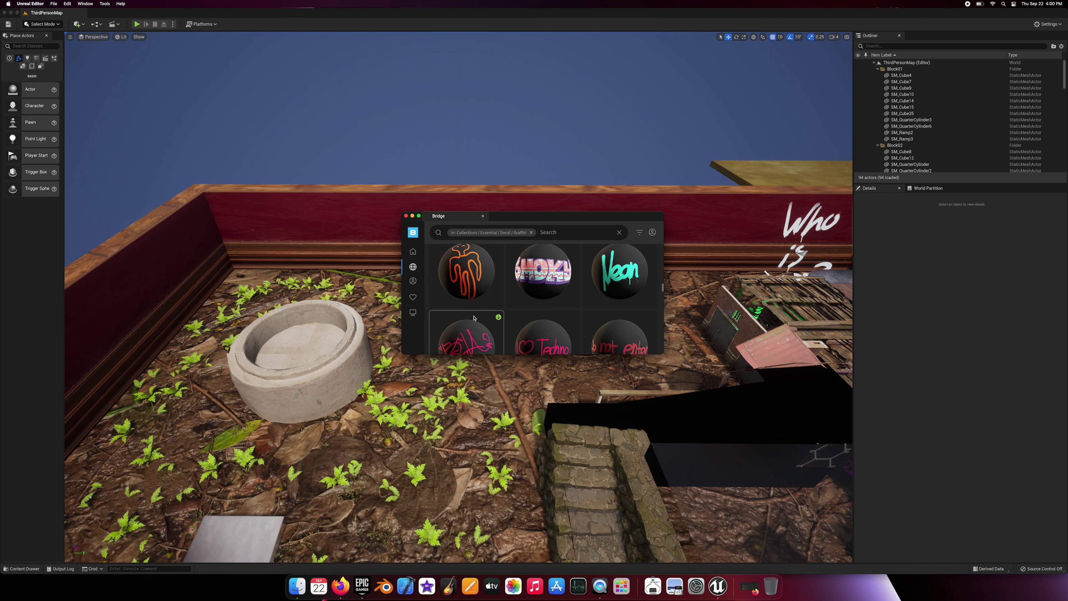
pyautogui.scroll(3, 474, 318)
pyautogui.click(651, 263)
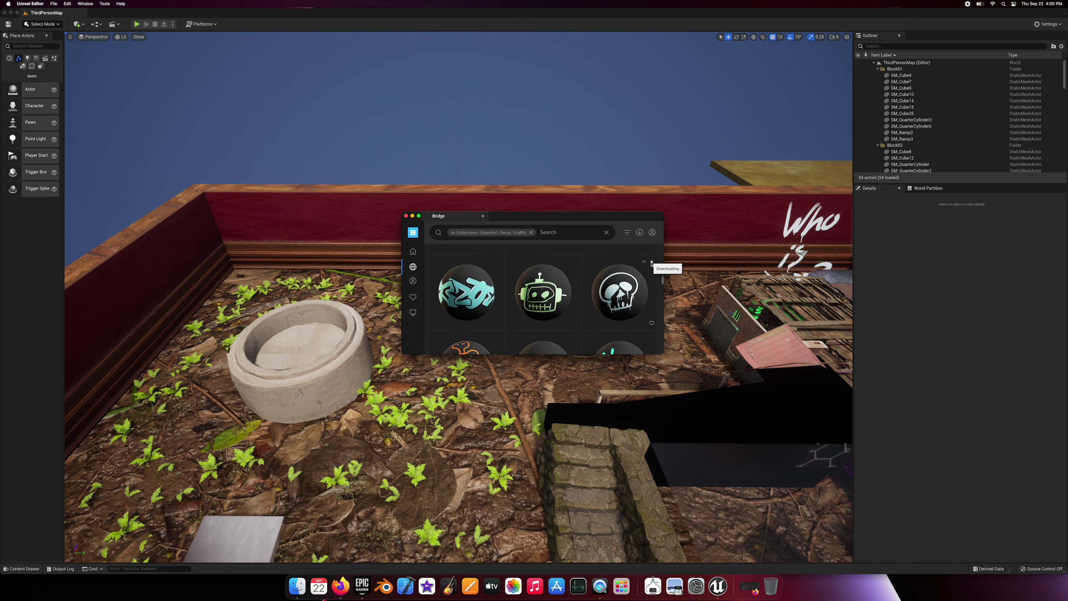
pyautogui.scroll(-3, 555, 313)
pyautogui.scroll(-2, 555, 313)
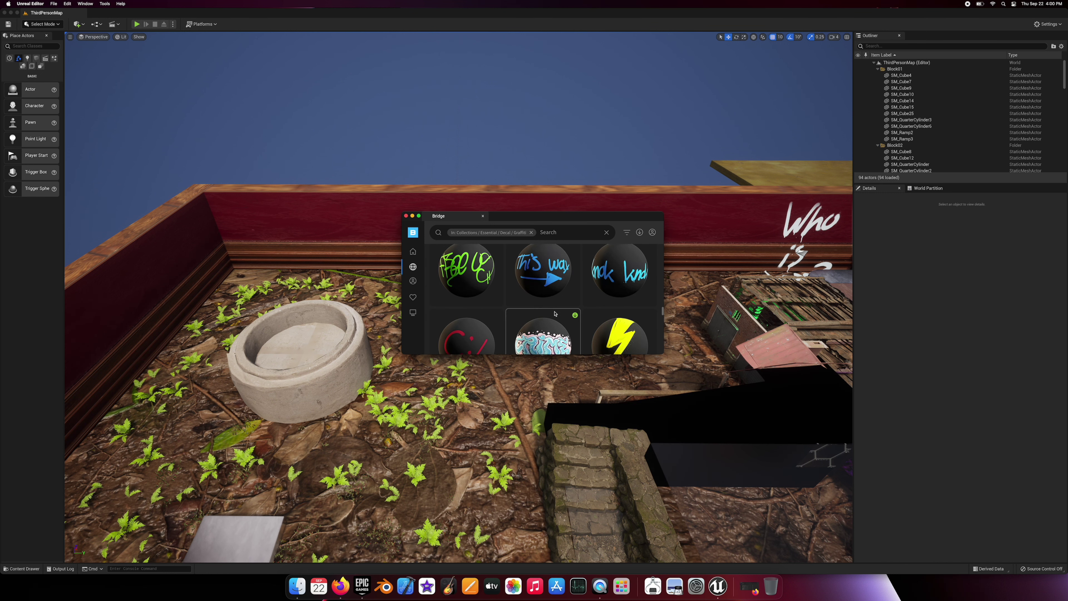
pyautogui.scroll(-3, 541, 279)
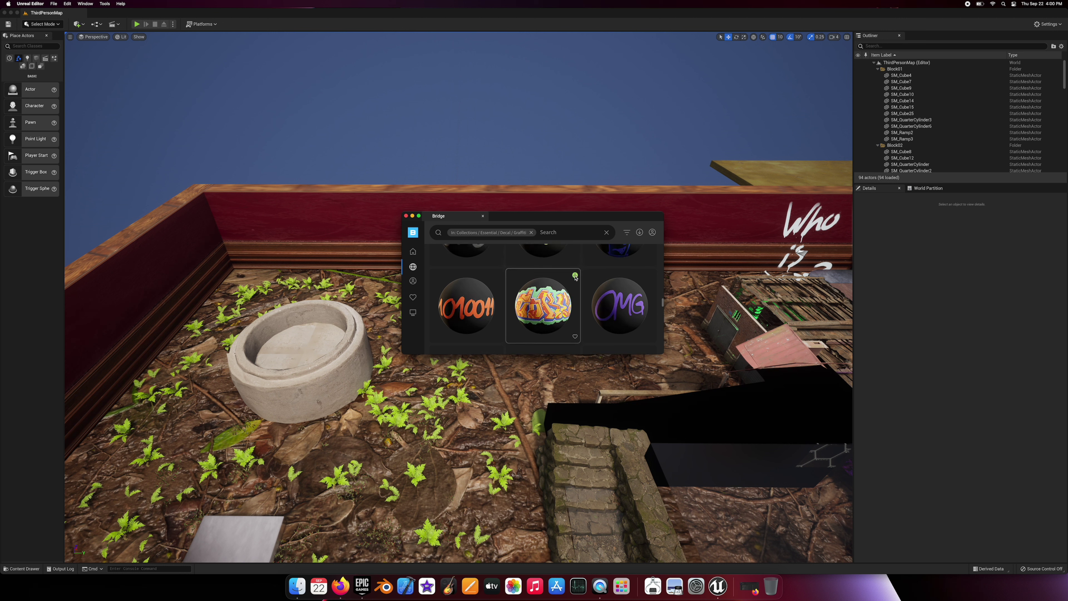
pyautogui.scroll(-2, 564, 307)
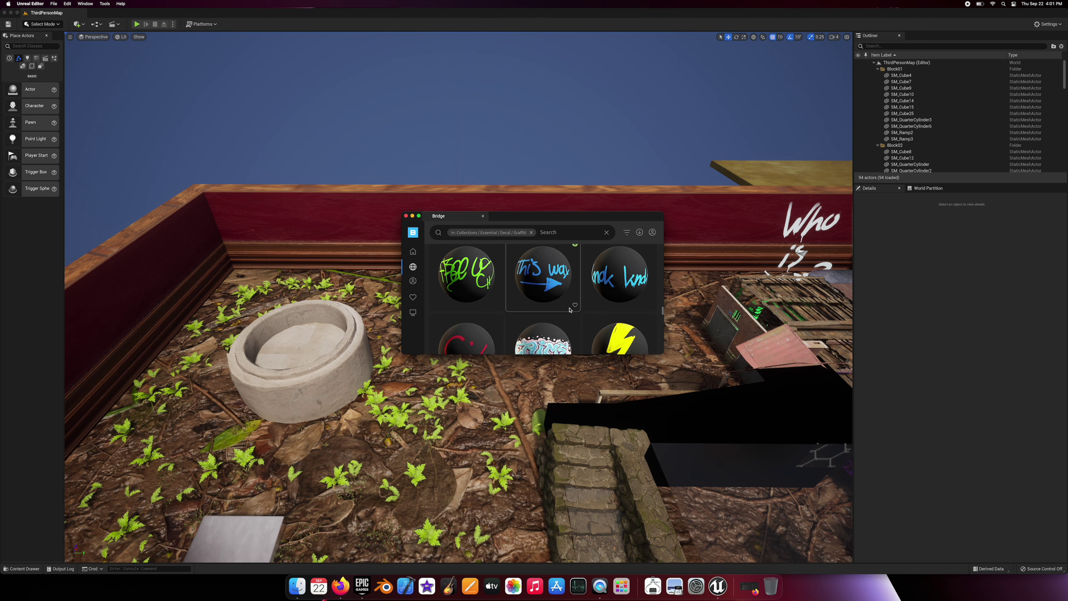
pyautogui.scroll(-3, 569, 310)
pyautogui.moveTo(664, 354); pyautogui.dragTo(844, 498)
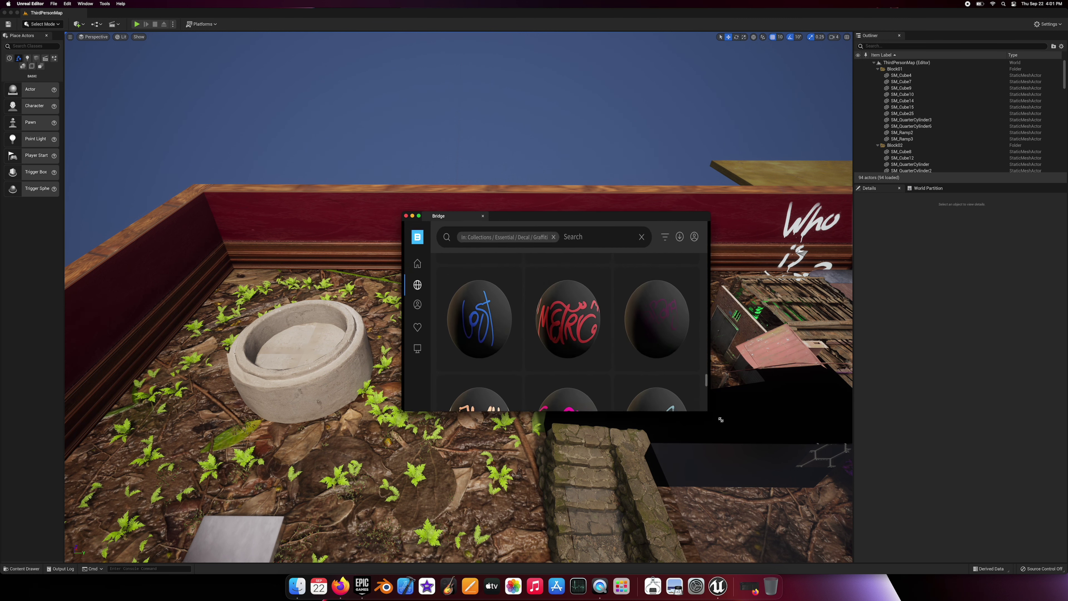
# Scroll down the graffiti grid and download the smiley graffiti decal.
pyautogui.scroll(-5, 692, 423)
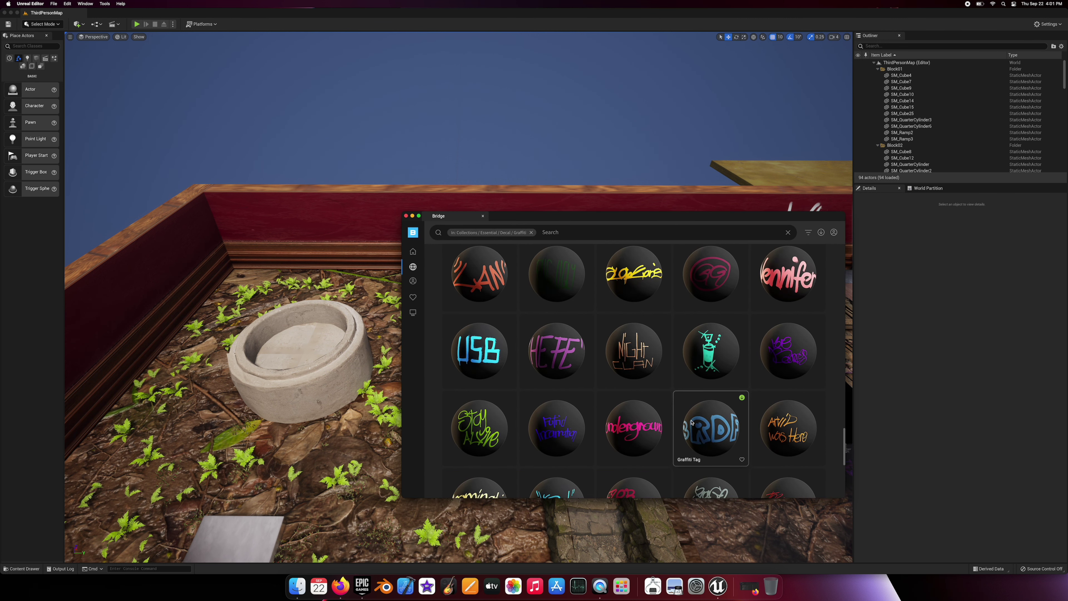
pyautogui.scroll(-3, 692, 422)
pyautogui.scroll(-3, 633, 402)
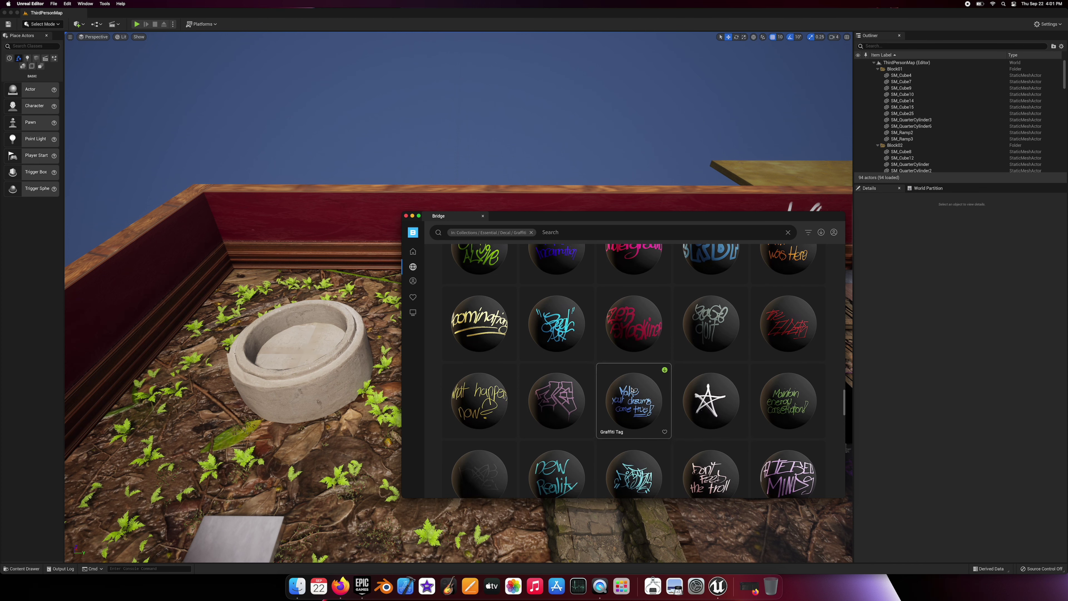
pyautogui.scroll(-1, 639, 415)
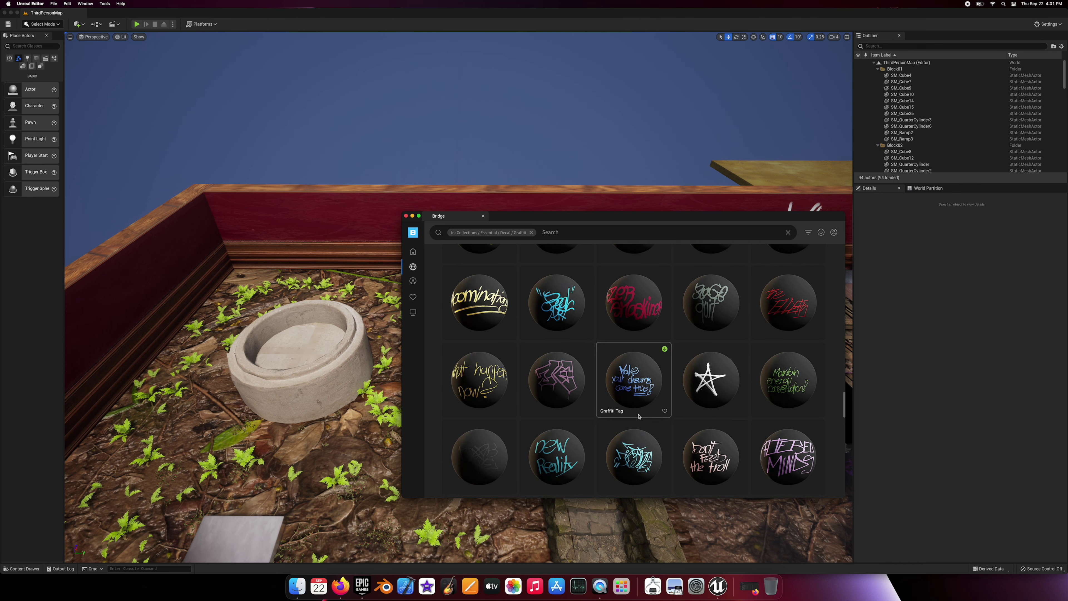
pyautogui.scroll(-2, 638, 411)
pyautogui.scroll(-5, 636, 407)
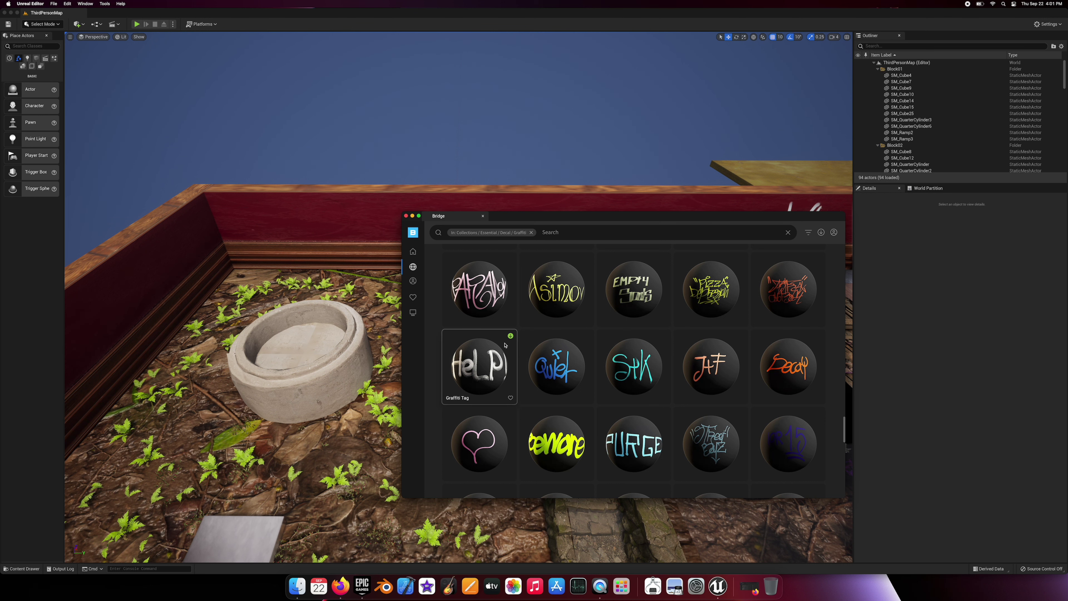
pyautogui.scroll(-5, 558, 387)
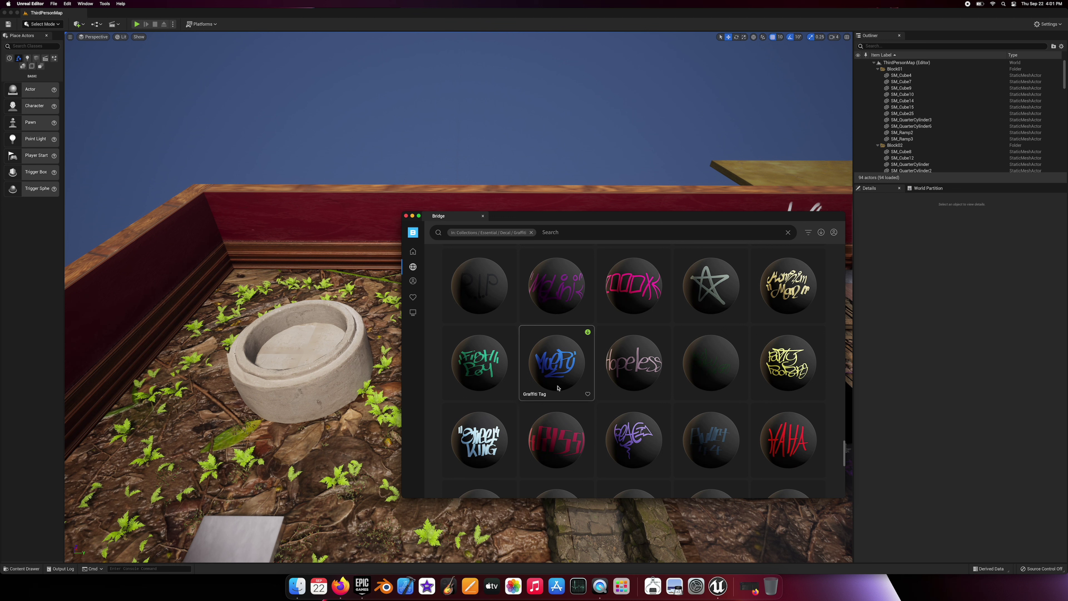
pyautogui.scroll(-2, 558, 387)
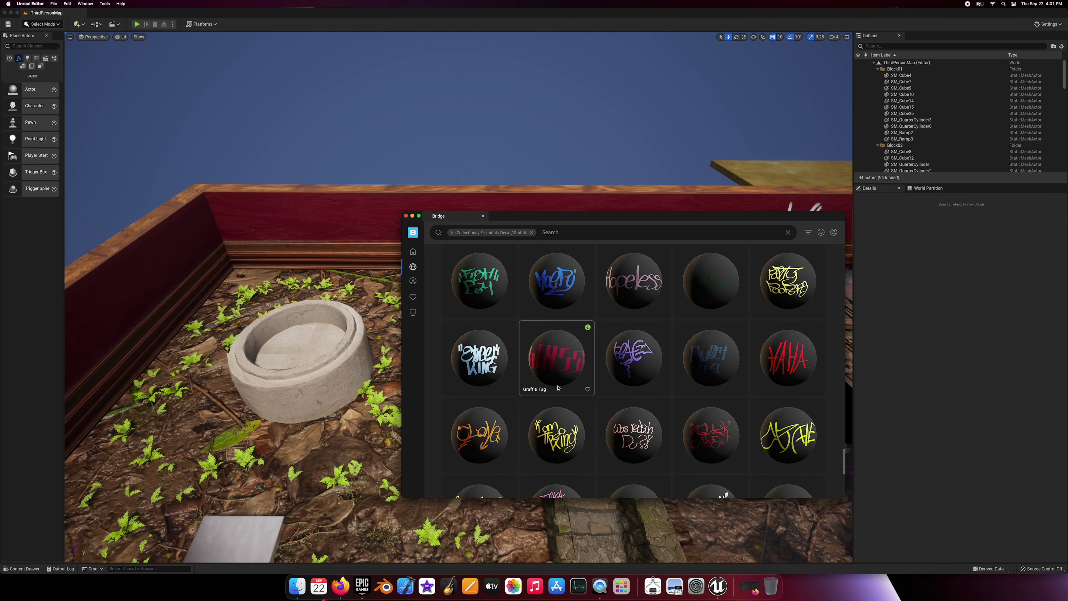
pyautogui.scroll(-2, 558, 388)
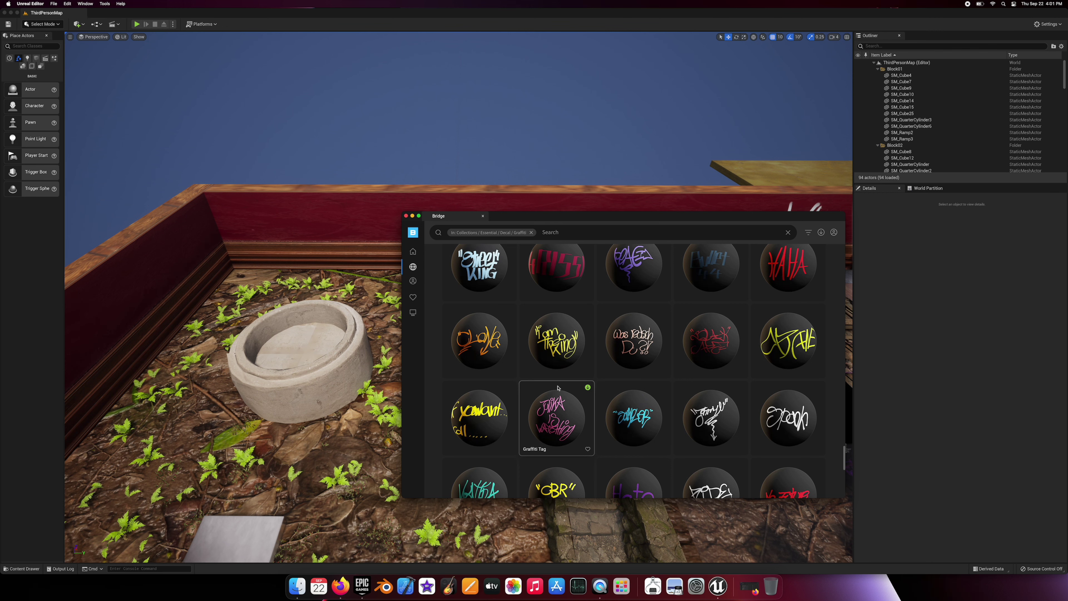
pyautogui.scroll(-5, 558, 387)
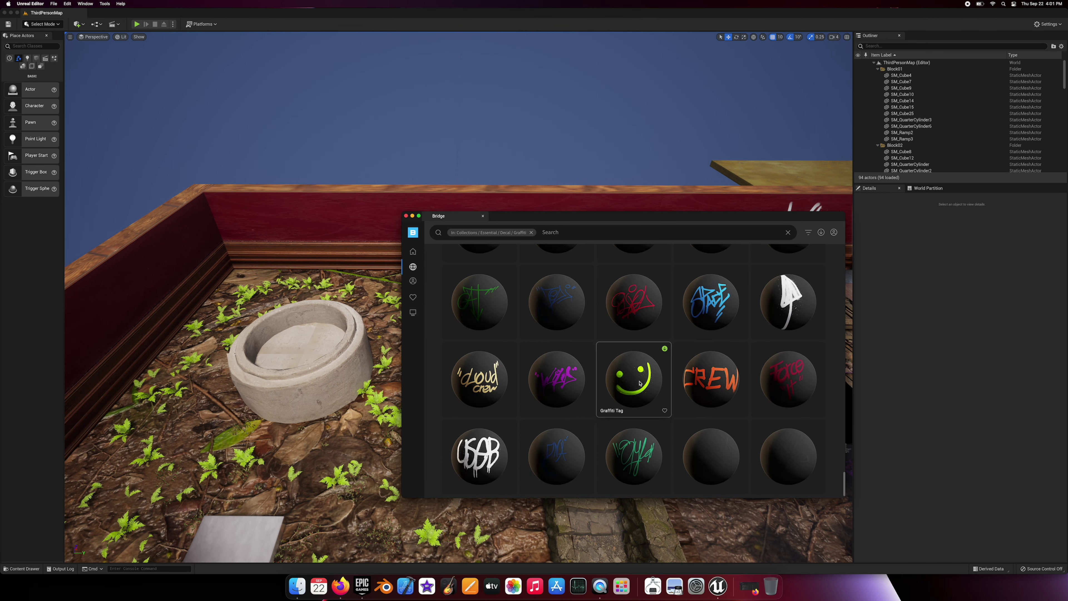
pyautogui.click(664, 349)
# Show the locally downloaded assets: the smiley, HELP and skull decals.
pyautogui.scroll(-1, 602, 433)
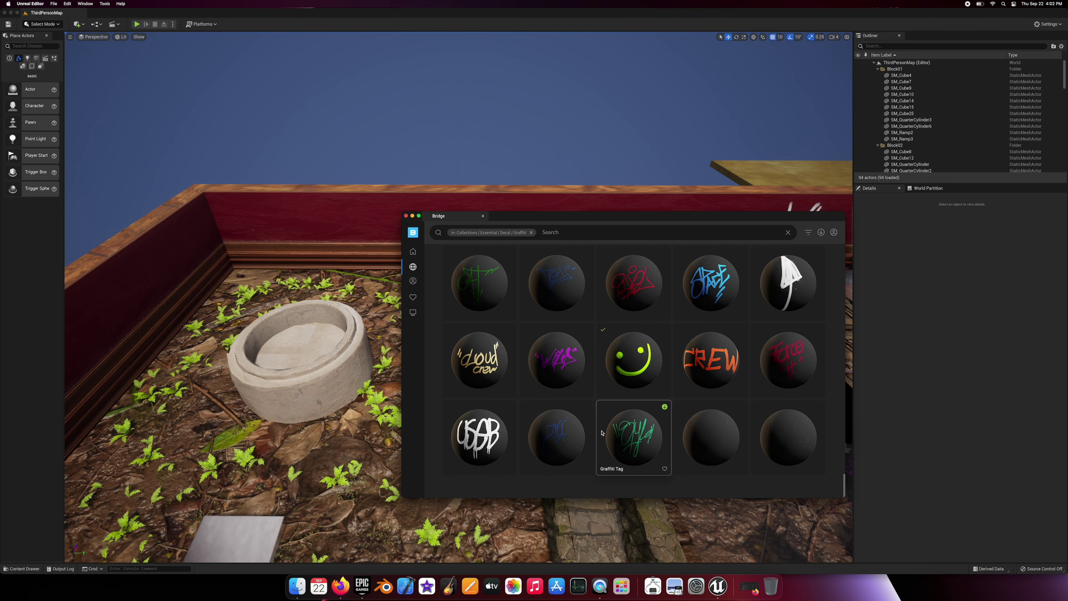
pyautogui.scroll(-5, 602, 433)
pyautogui.scroll(-5, 639, 442)
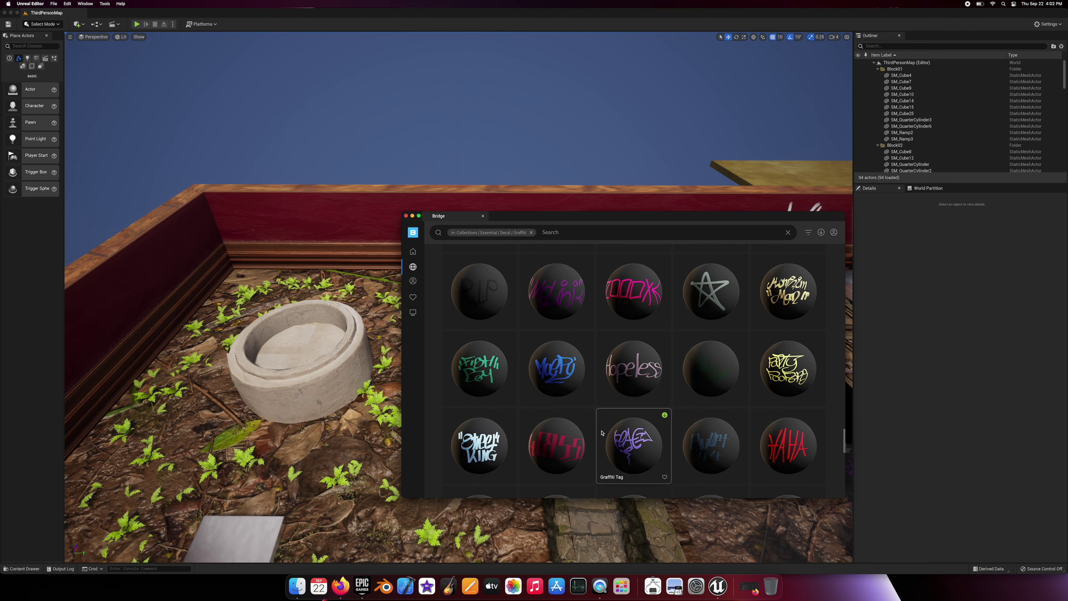
pyautogui.scroll(-5, 477, 322)
pyautogui.click(413, 312)
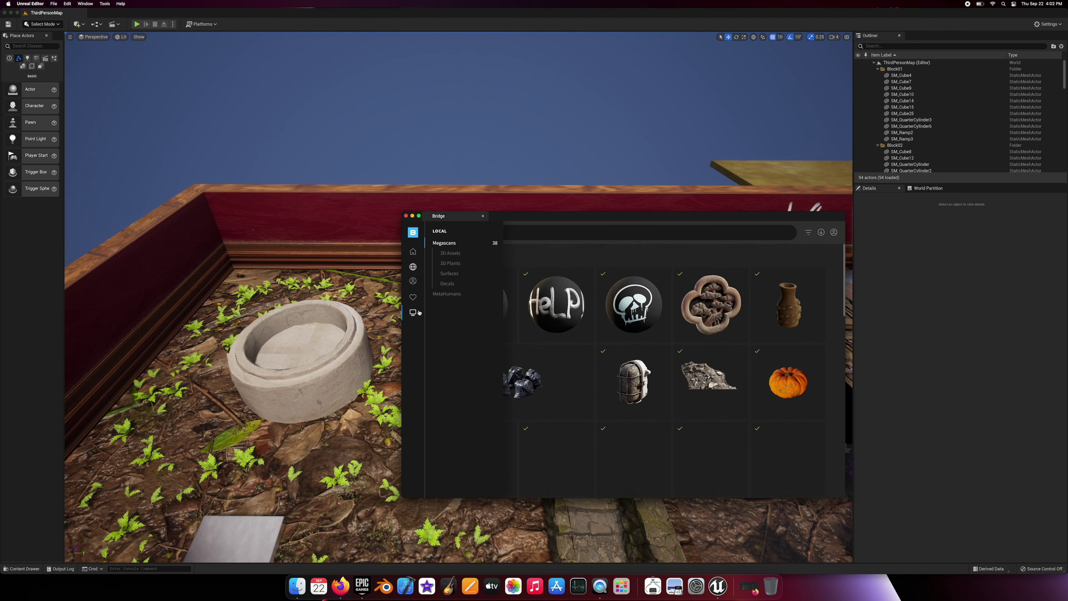
# Add the skull graffiti decal to the project.
pyautogui.click(633, 303)
pyautogui.click(826, 483)
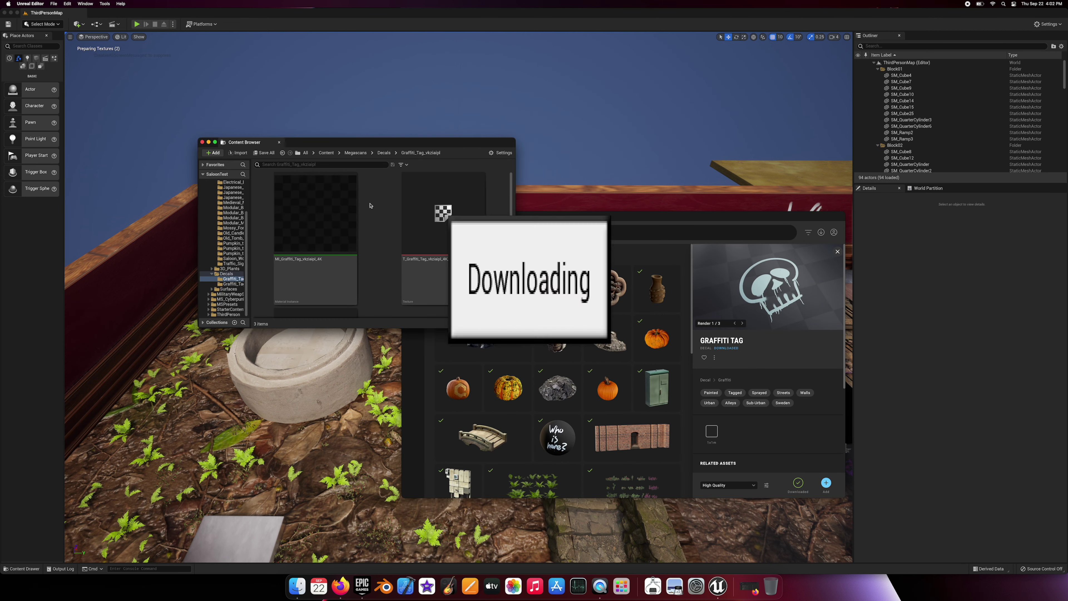
pyautogui.click(202, 142)
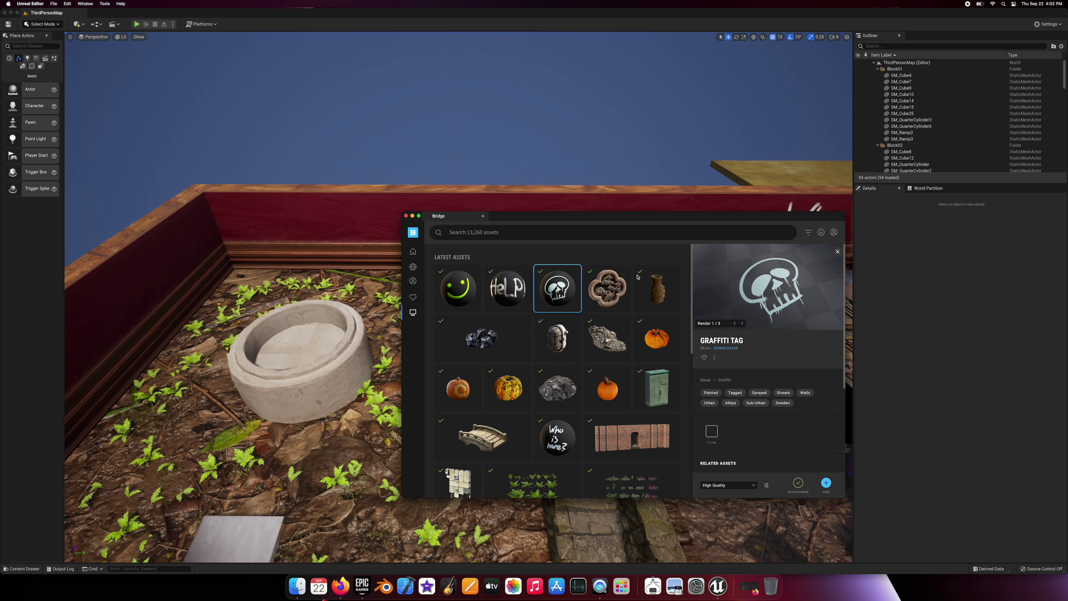
# Add the Trash Bag Pack to the project at Nanite quality.
pyautogui.click(498, 344)
pyautogui.click(728, 485)
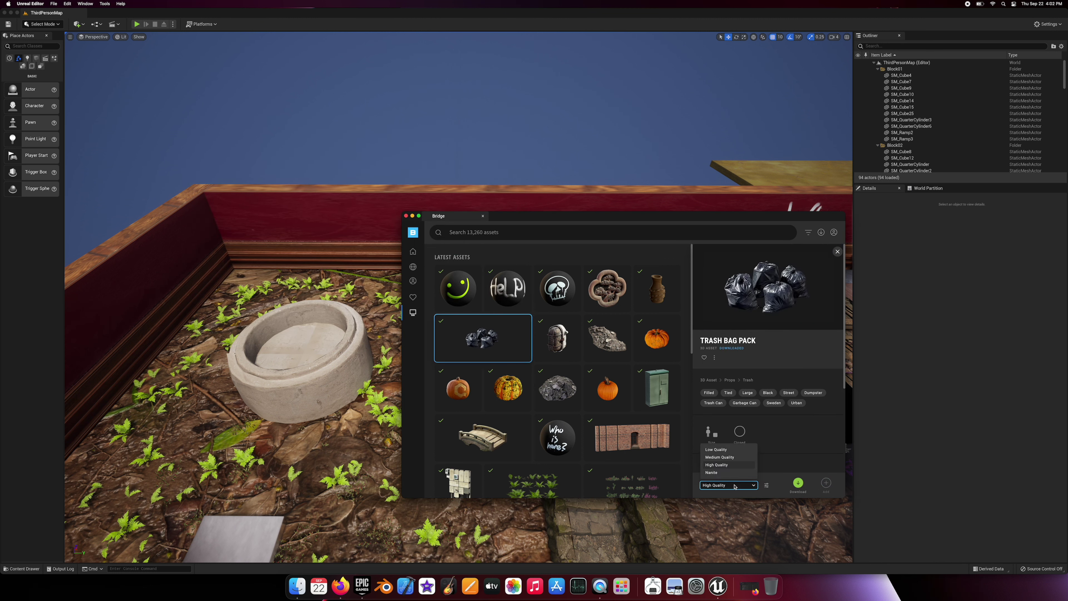
pyautogui.click(723, 473)
pyautogui.click(826, 482)
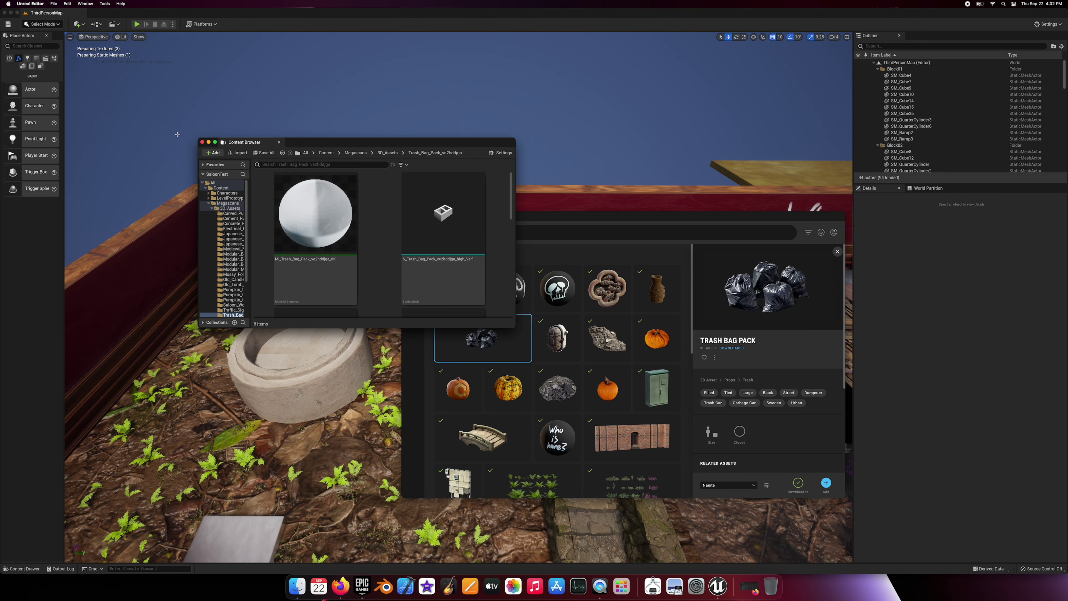
pyautogui.click(202, 143)
# Add the Rusty Bulkhead Light and Cement Rubble assets to the project.
pyautogui.click(557, 336)
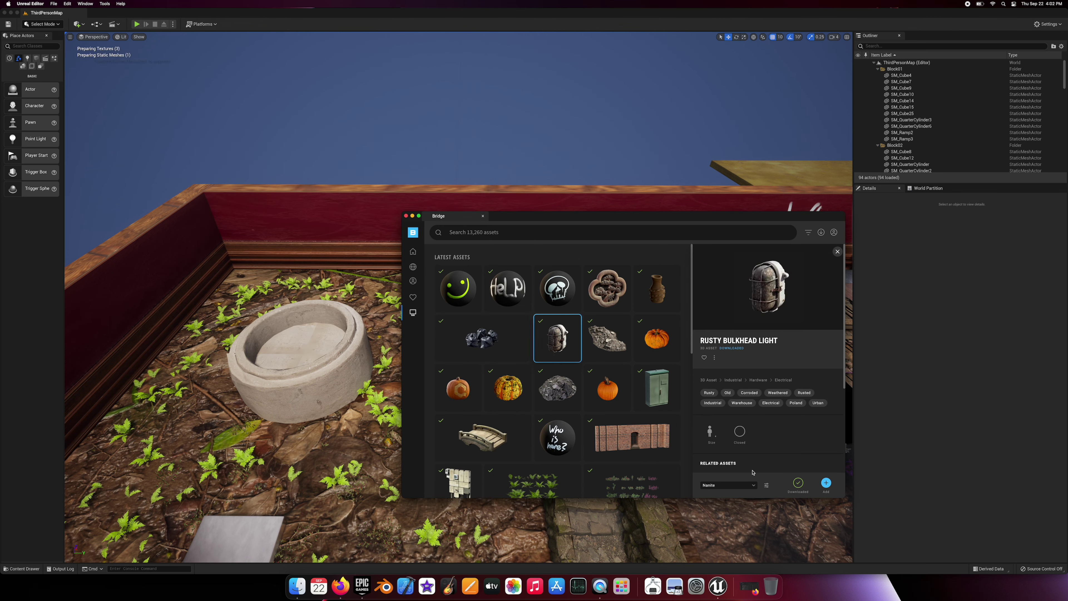
pyautogui.click(826, 482)
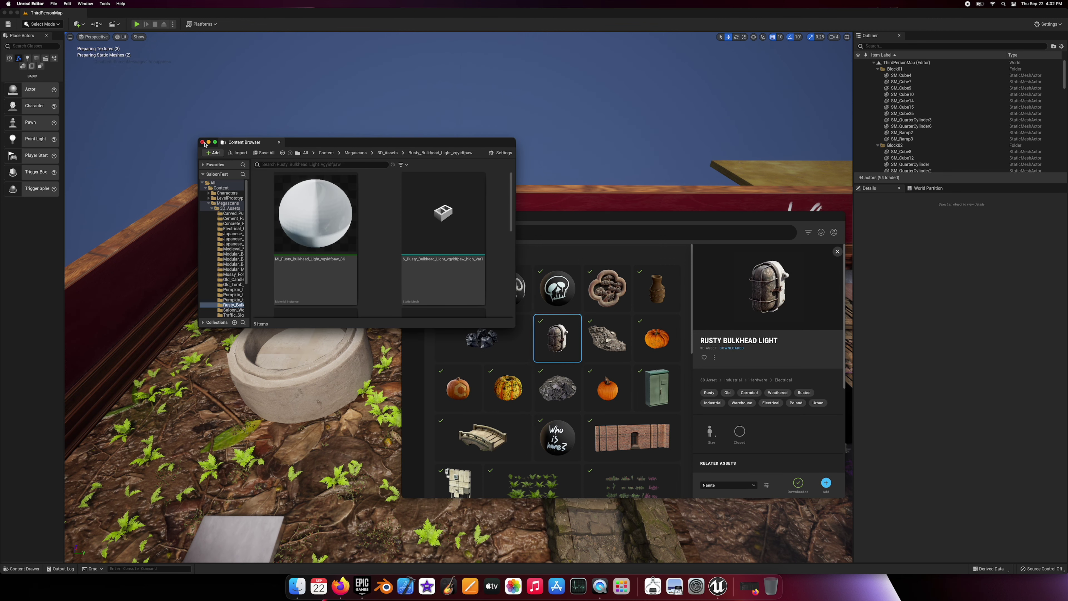
pyautogui.click(209, 145)
pyautogui.click(608, 338)
pyautogui.click(826, 483)
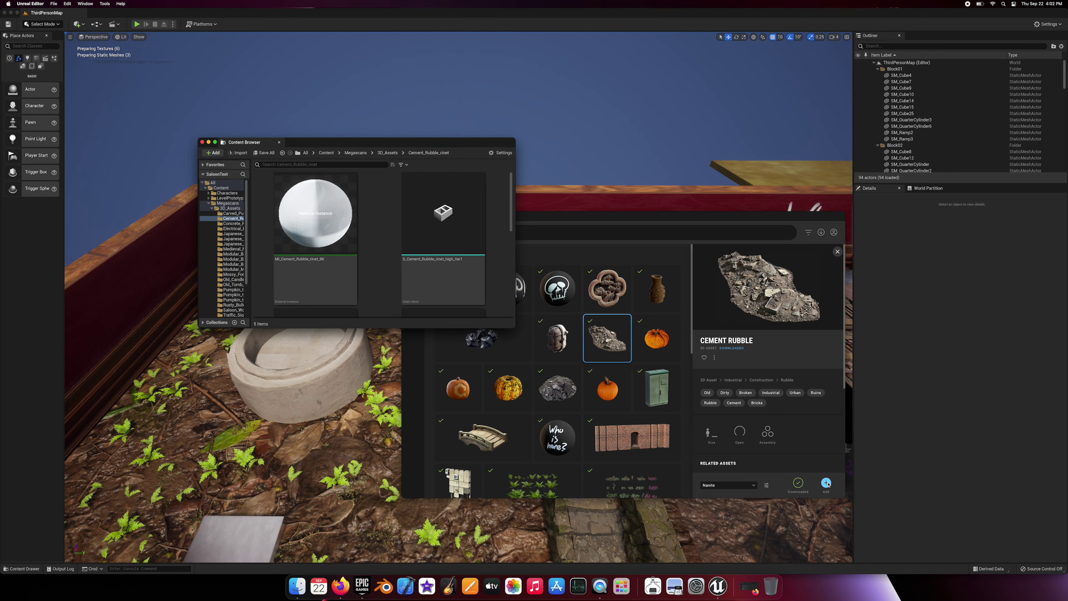
pyautogui.click(201, 142)
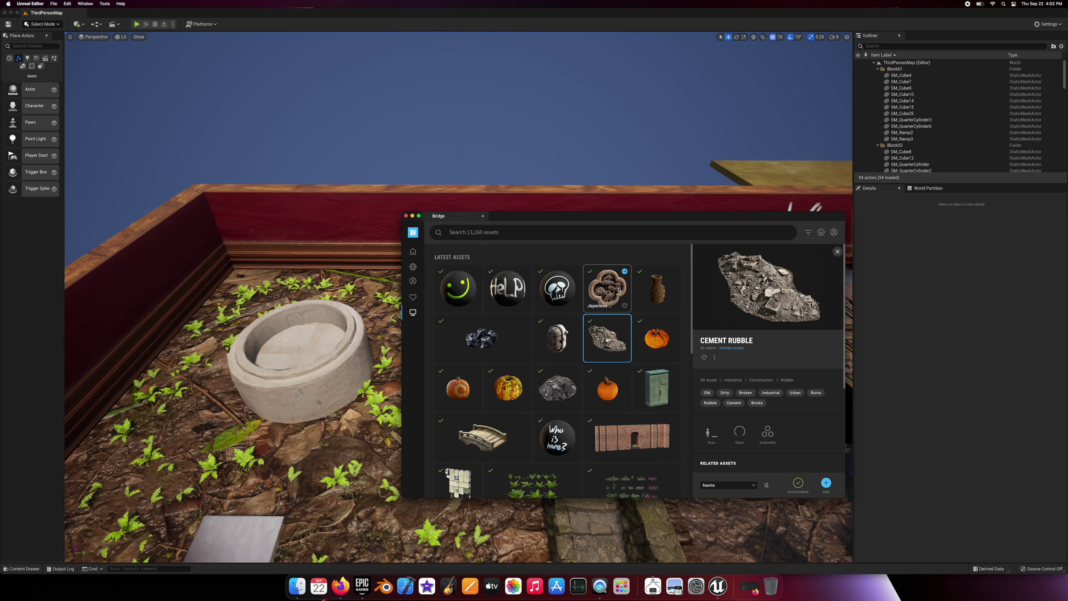
# Add the HELP and smiley Graffiti Tags, then close Bridge and open the Content Drawer.
pyautogui.click(652, 290)
pyautogui.click(557, 288)
pyautogui.click(508, 288)
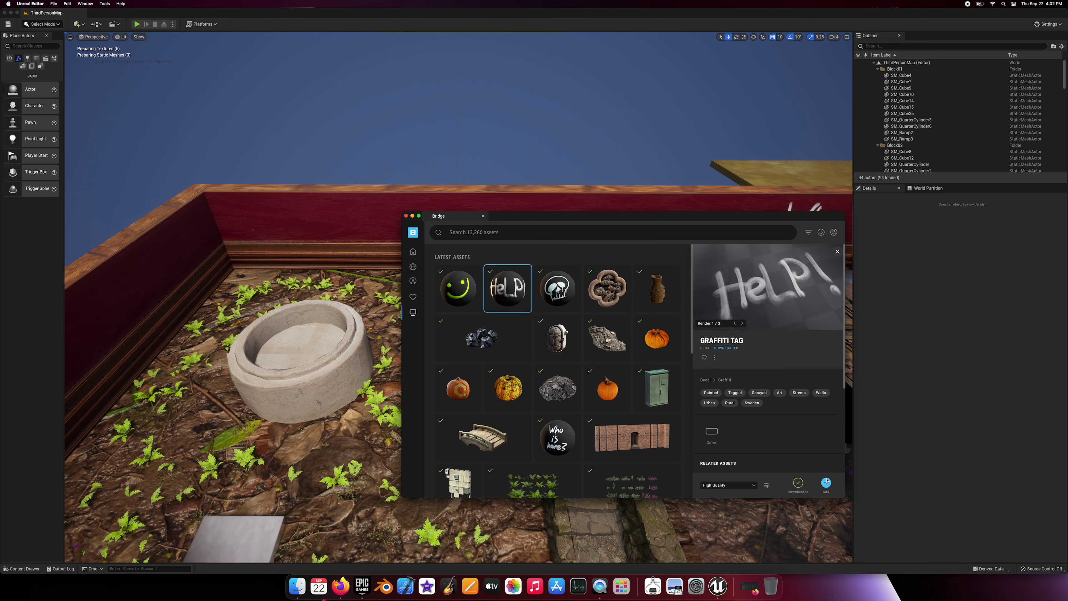
pyautogui.click(826, 481)
pyautogui.click(194, 143)
pyautogui.click(458, 288)
pyautogui.click(825, 483)
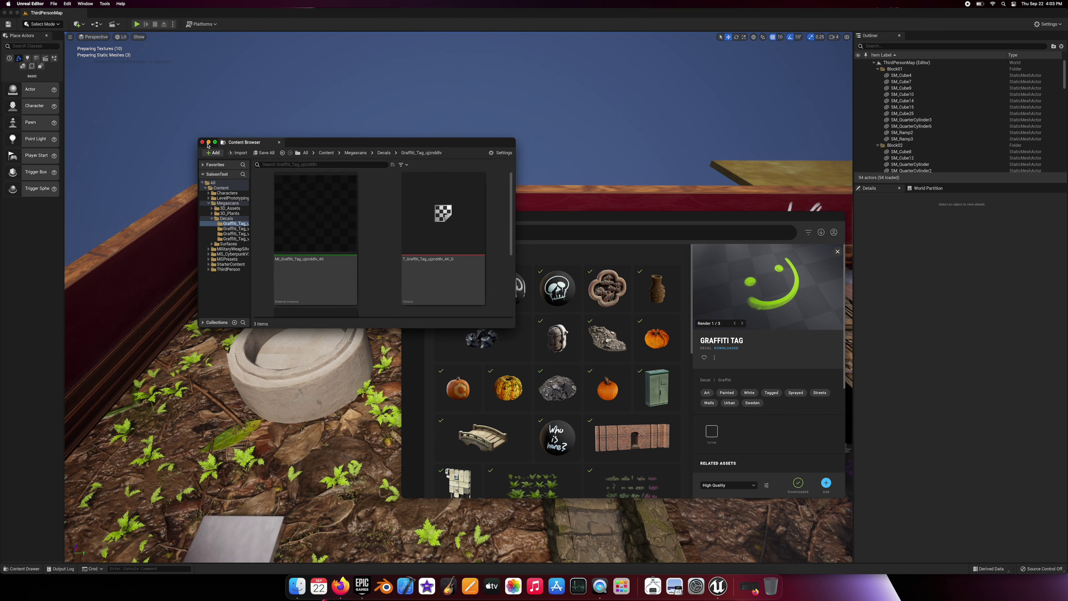
pyautogui.click(208, 143)
pyautogui.click(406, 216)
pyautogui.click(22, 569)
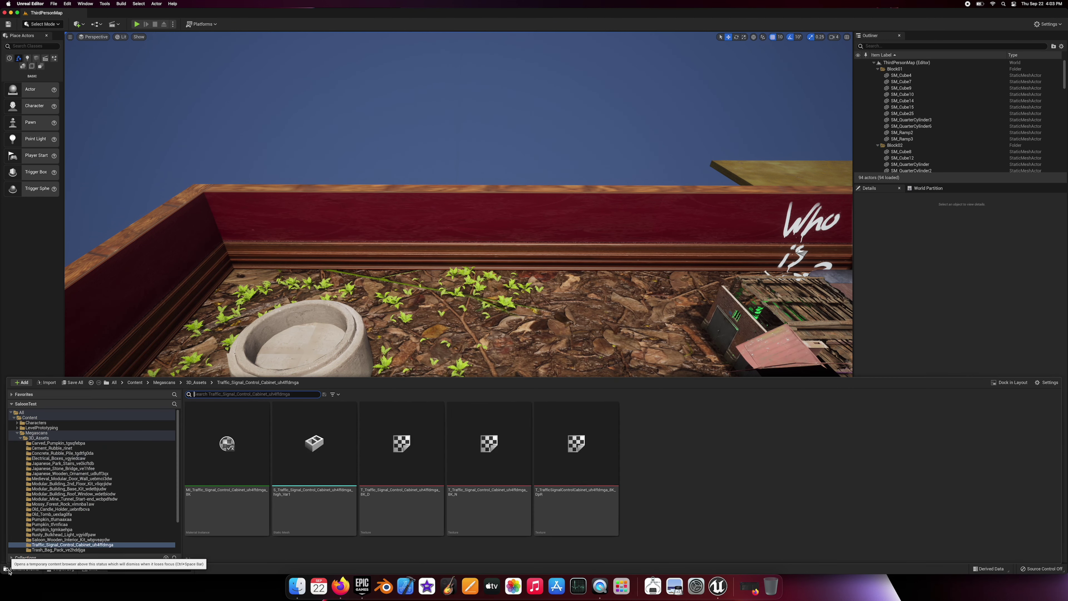
# Drop a cement rubble asset into the level, then undo the placement.
pyautogui.click(46, 454)
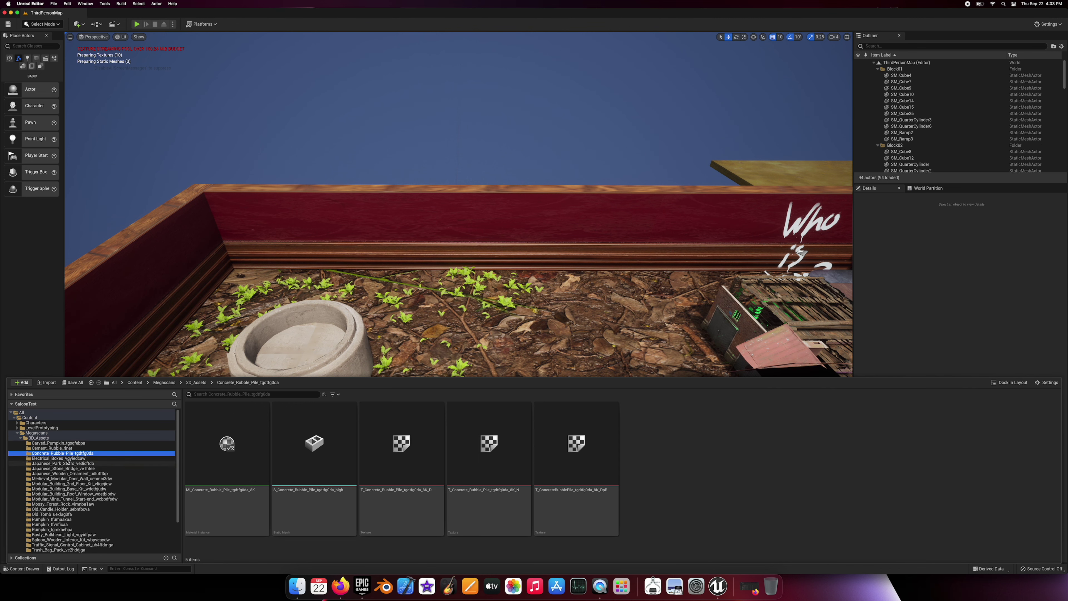
pyautogui.click(61, 449)
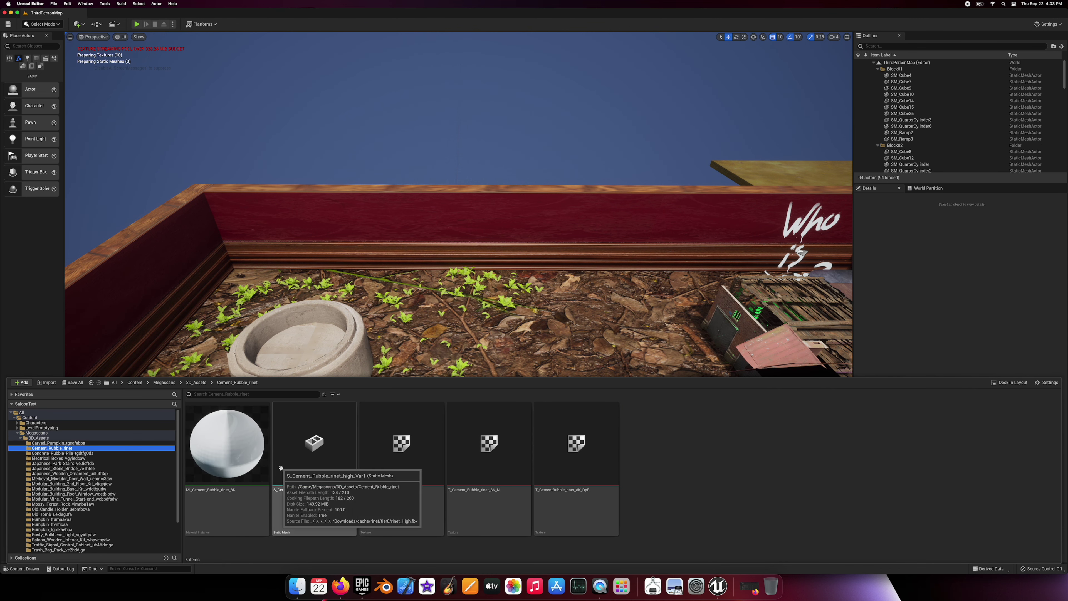
pyautogui.moveTo(313, 444); pyautogui.dragTo(425, 316)
pyautogui.click(68, 3)
pyautogui.click(80, 13)
# Place the S_Cement_Rubble_rinet_high_Var1 static mesh in the level.
pyautogui.click(21, 569)
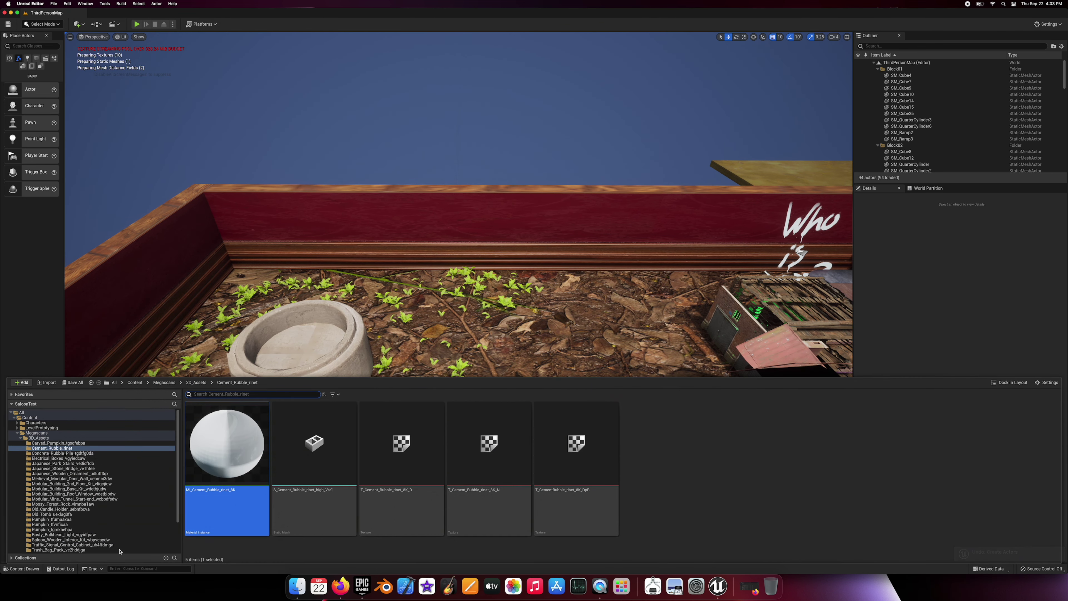
pyautogui.click(313, 505)
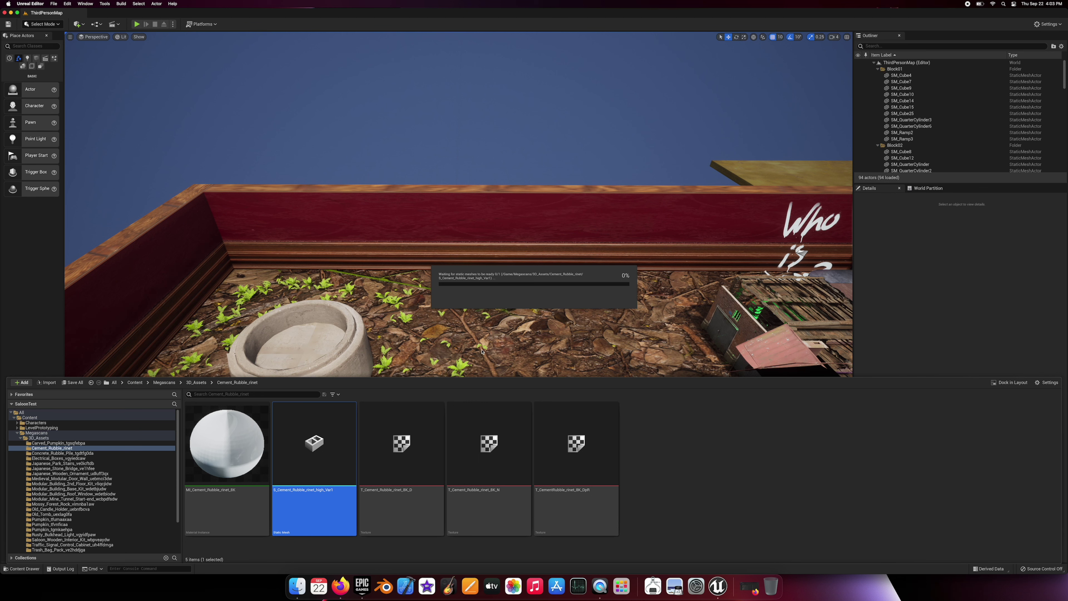
pyautogui.moveTo(482, 351); pyautogui.dragTo(482, 349)
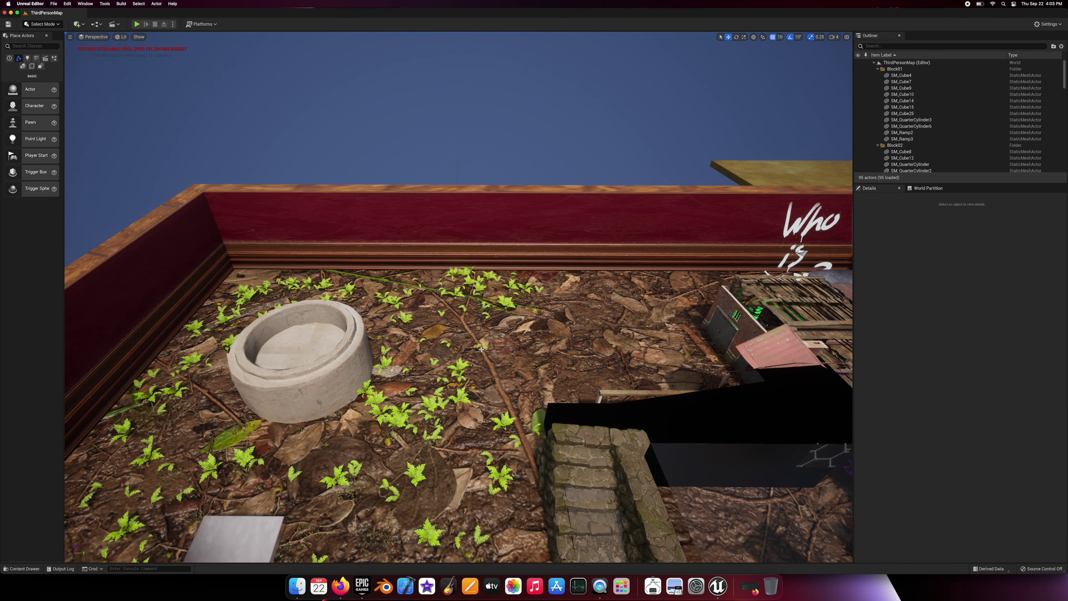
pyautogui.click(452, 352)
# Browse the Concrete_Rubble_Pile and Medieval_Modular_Door_Wall folders in the Content Drawer.
pyautogui.click(21, 569)
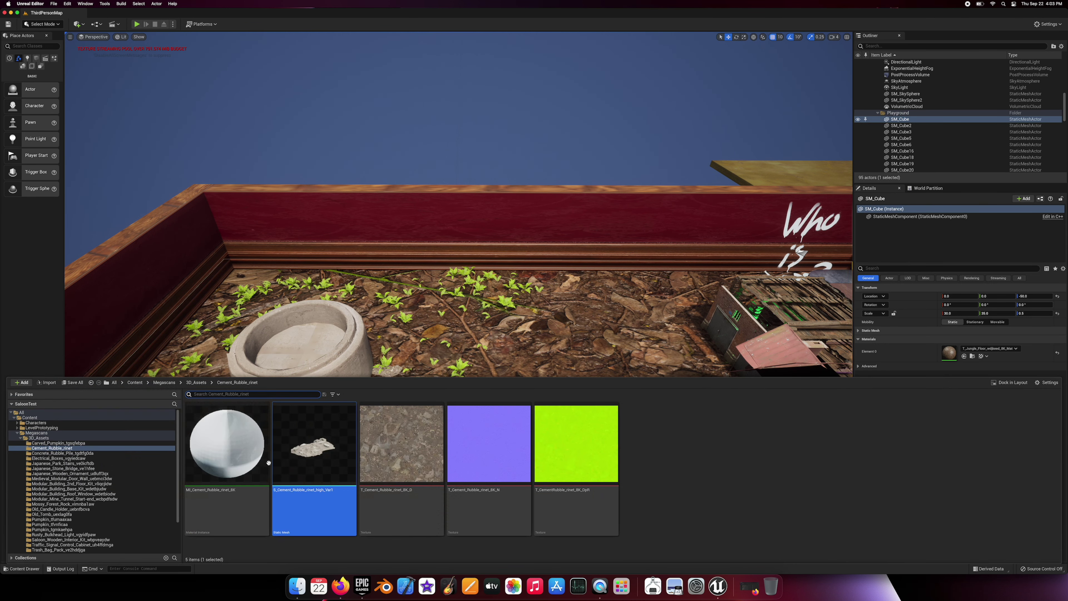
pyautogui.moveTo(422, 280); pyautogui.dragTo(425, 277, button='right')
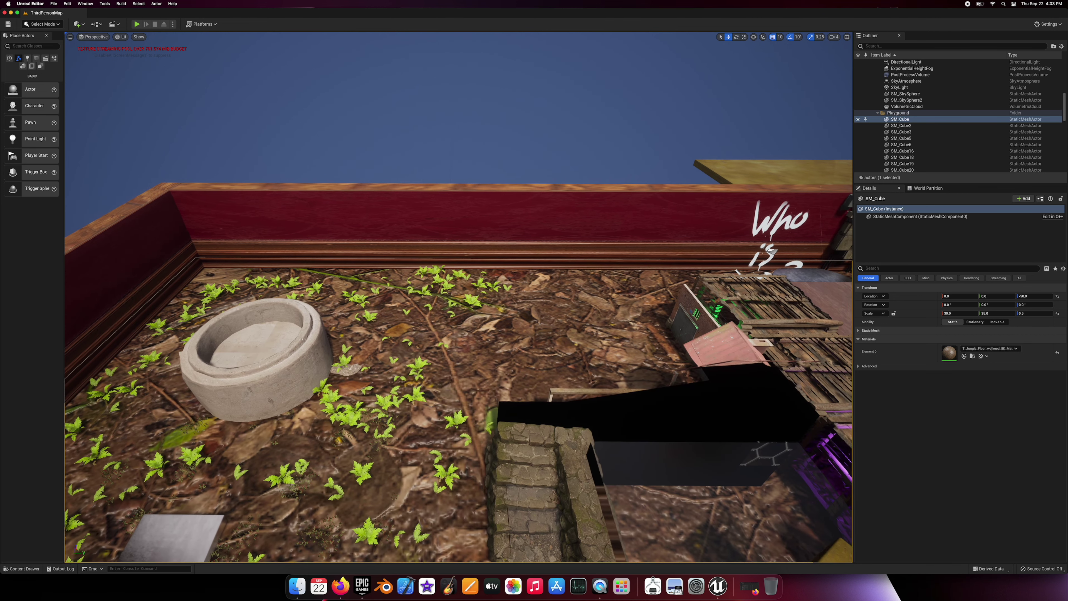
pyautogui.click(23, 569)
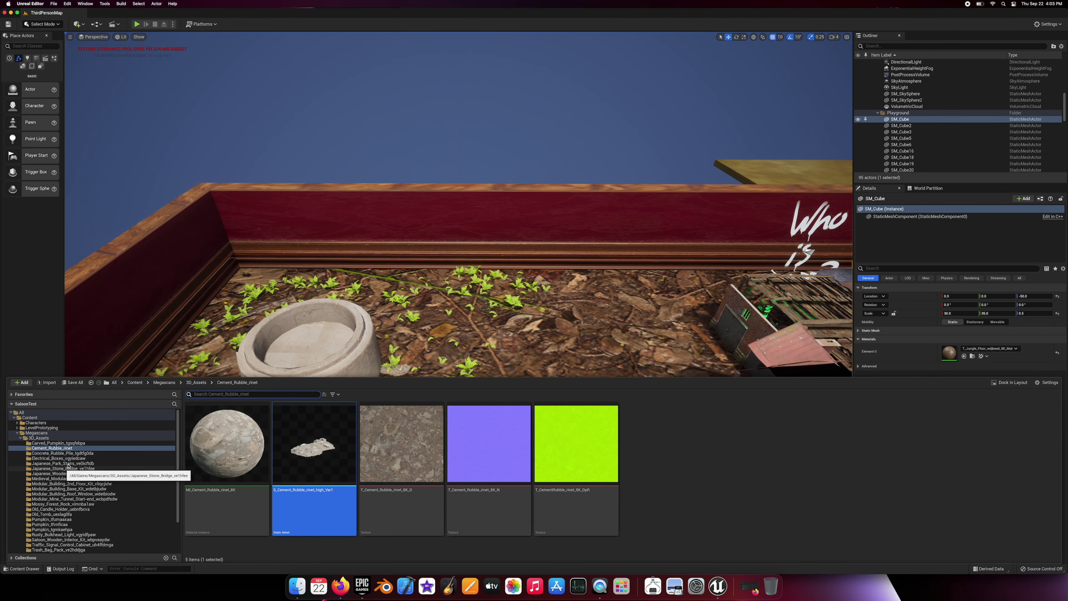
pyautogui.click(84, 453)
pyautogui.click(110, 479)
pyautogui.scroll(-3, 105, 494)
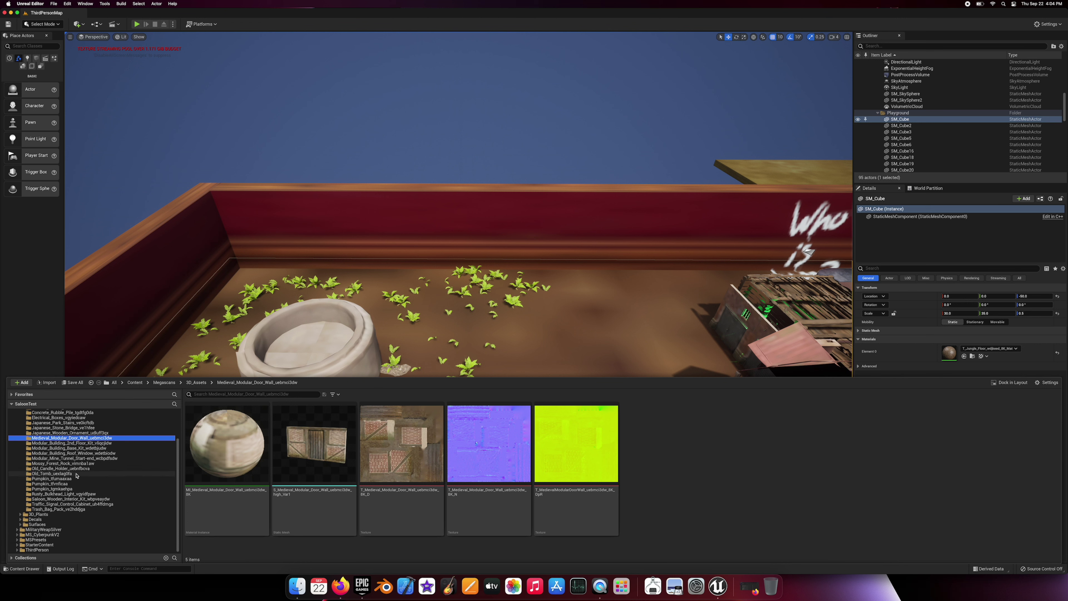
pyautogui.scroll(3, 76, 476)
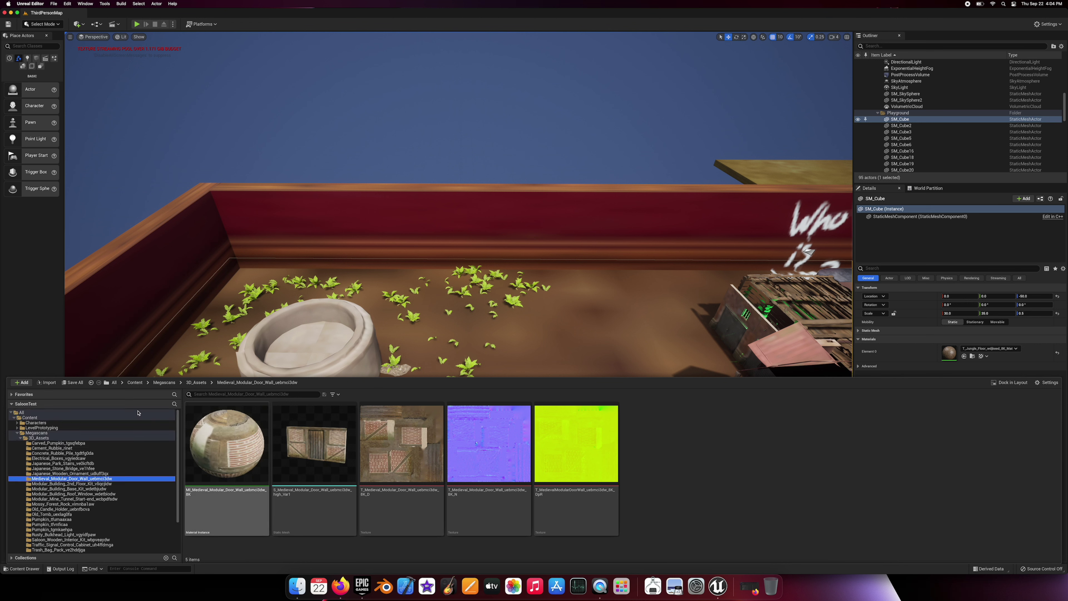
pyautogui.scroll(-3, 76, 485)
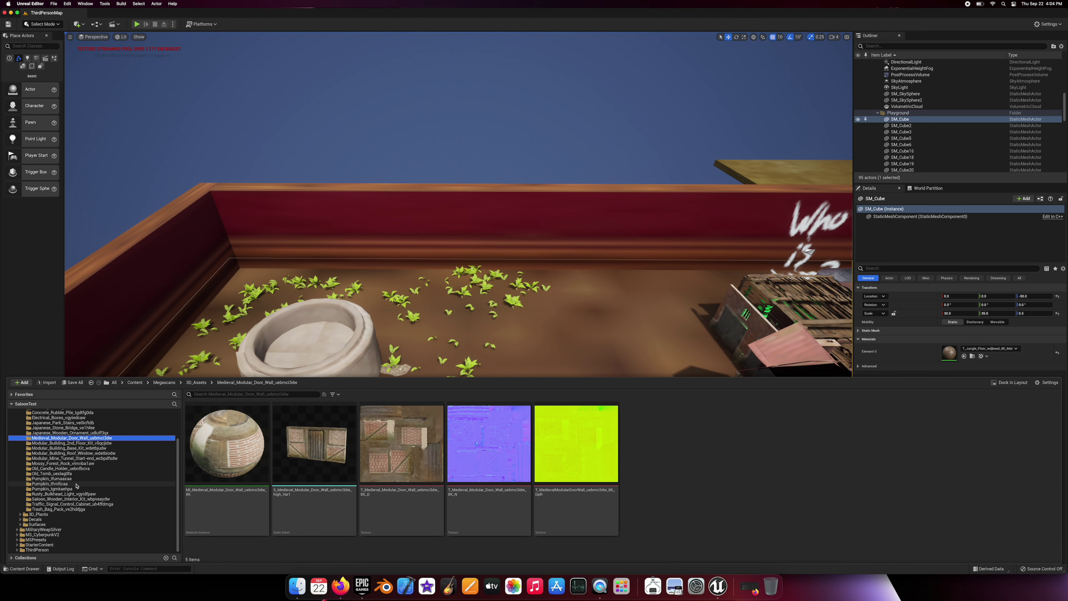
# Browse on to the Trash_Bag_Pack_ve2hddjga folder to show its meshes.
pyautogui.click(63, 494)
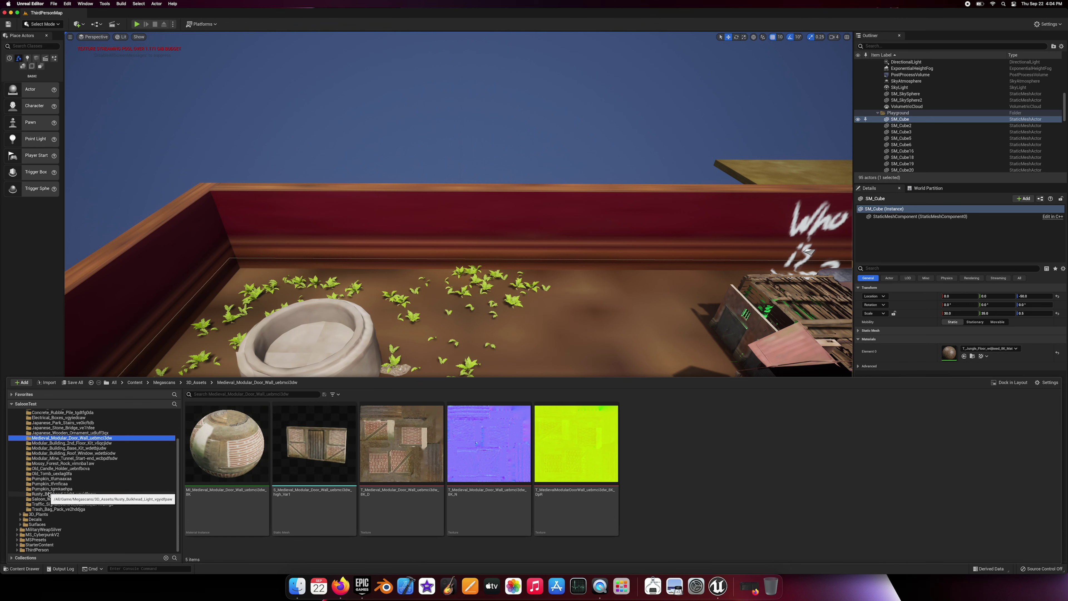
pyautogui.moveTo(293, 454)
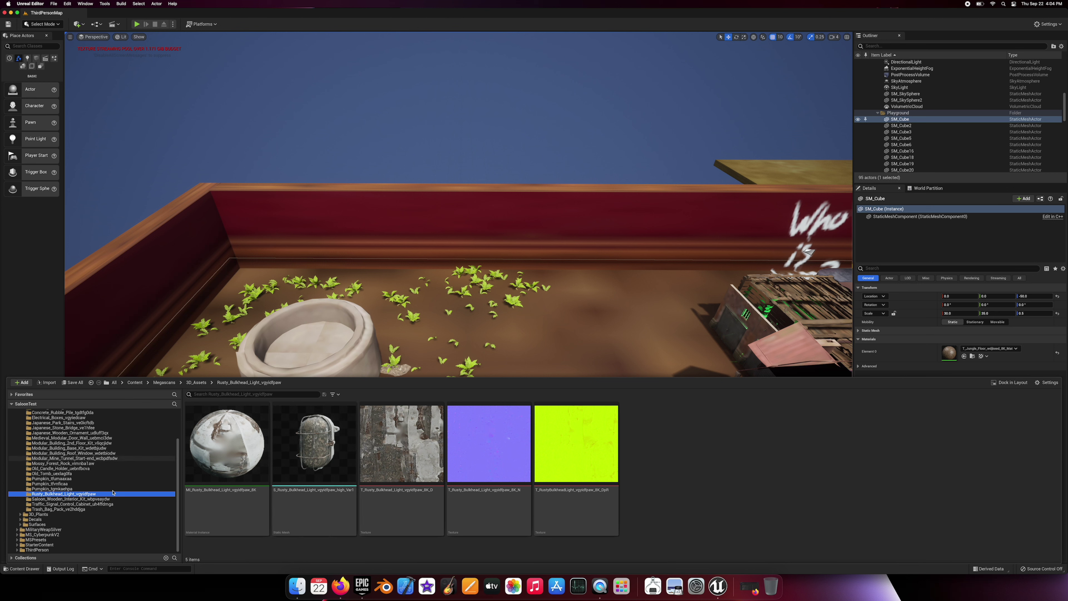
pyautogui.click(96, 499)
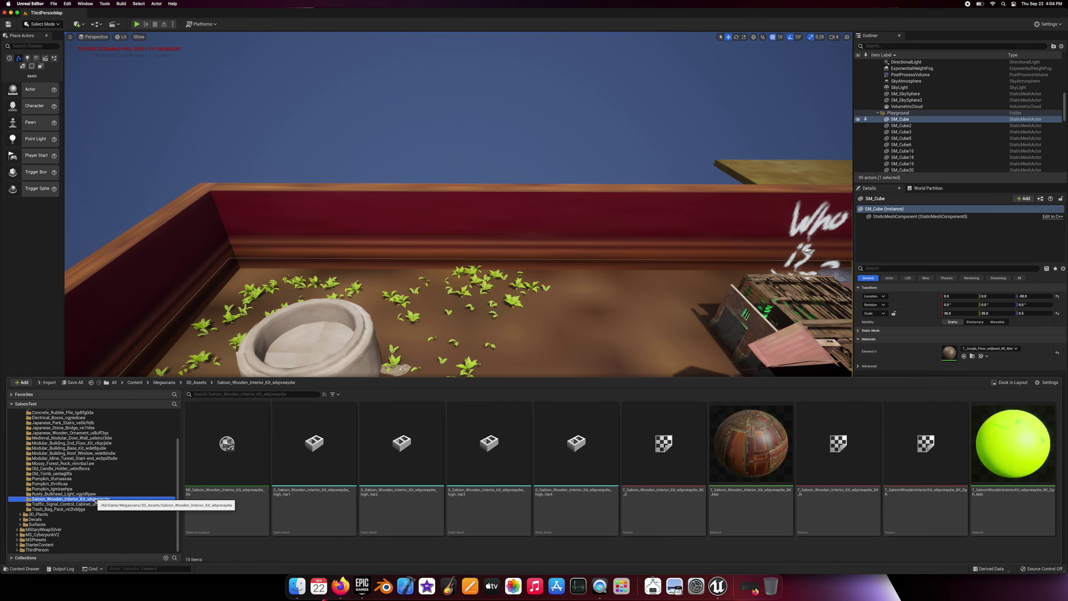
pyautogui.click(79, 510)
pyautogui.moveTo(305, 449)
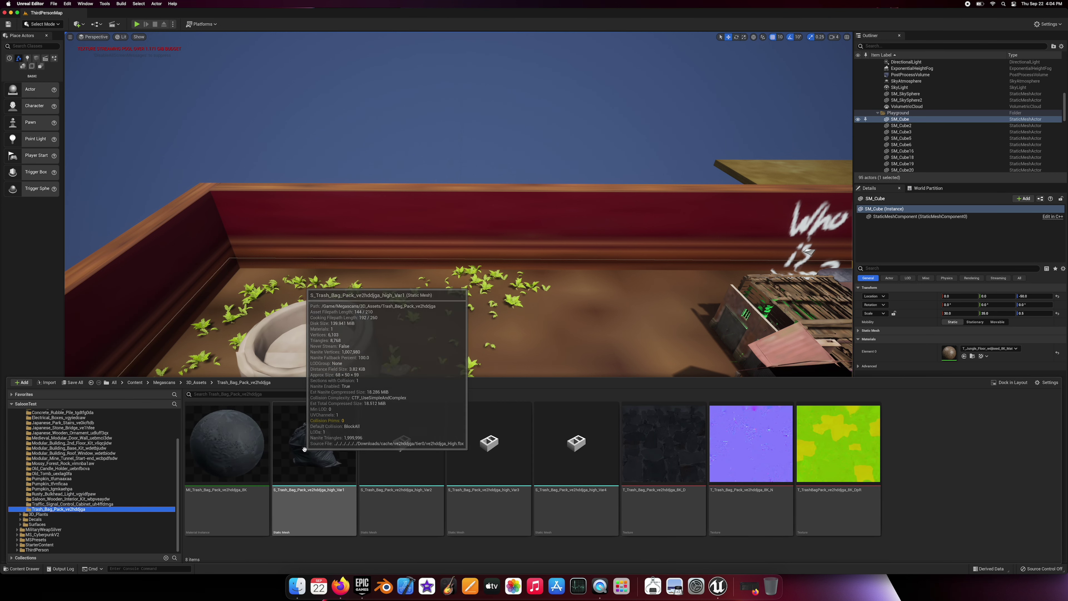
# Place the S_Trash_Bag_Pack Var4 mesh on the floor beside the concrete ring.
pyautogui.click(577, 446)
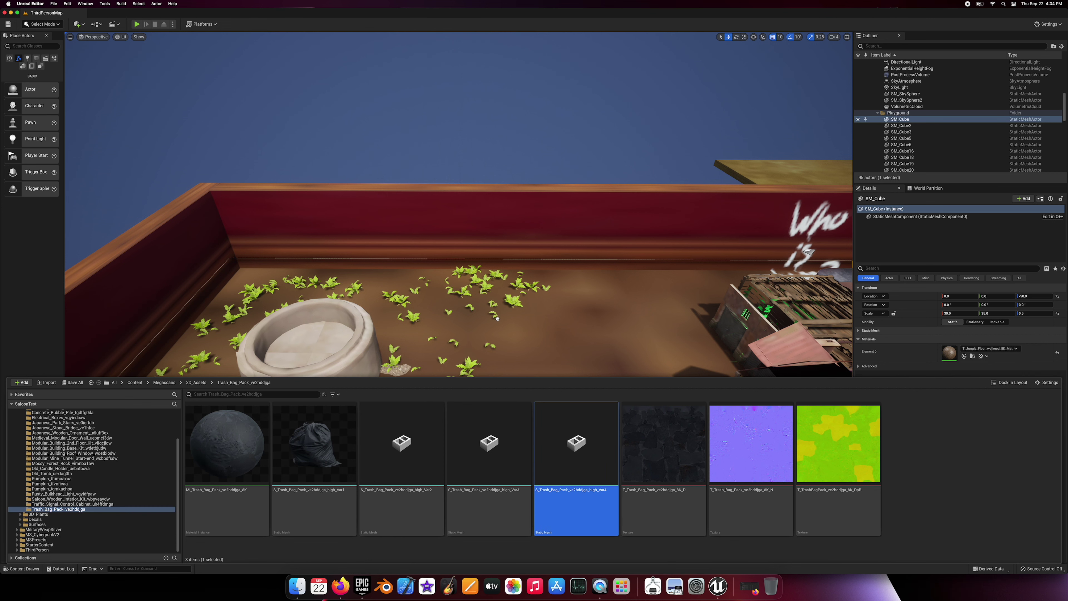
pyautogui.moveTo(497, 318); pyautogui.dragTo(498, 321)
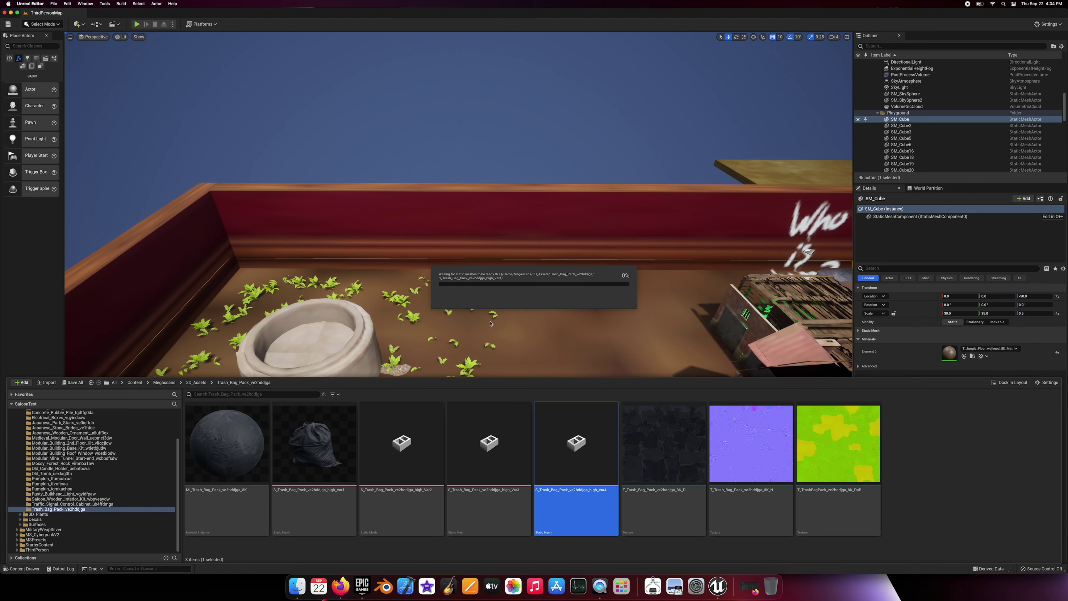
pyautogui.moveTo(490, 323); pyautogui.dragTo(545, 361)
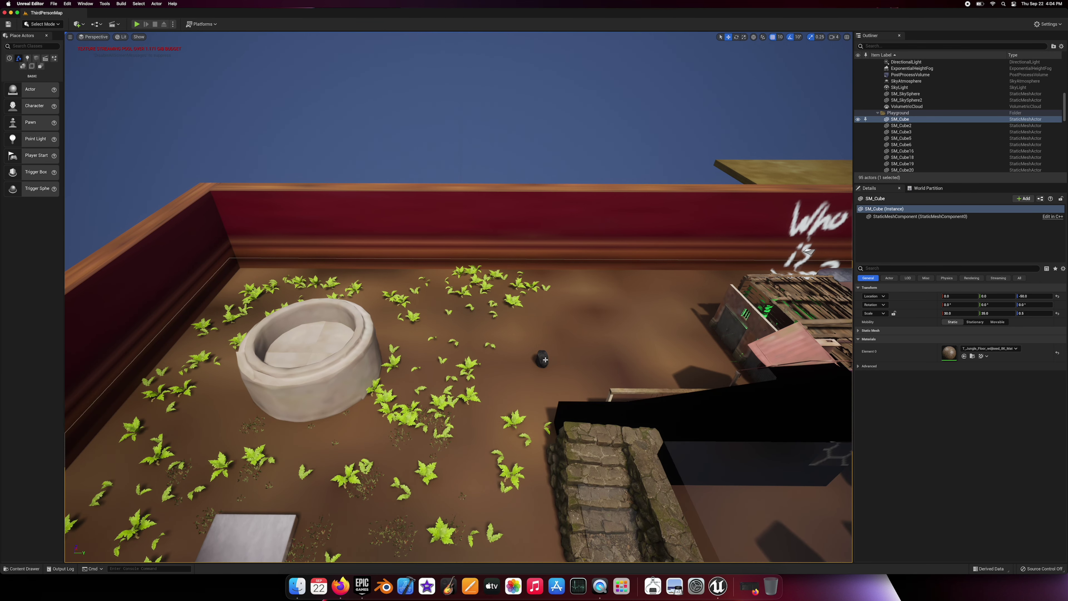
pyautogui.hotkey('ctrl', 'space')
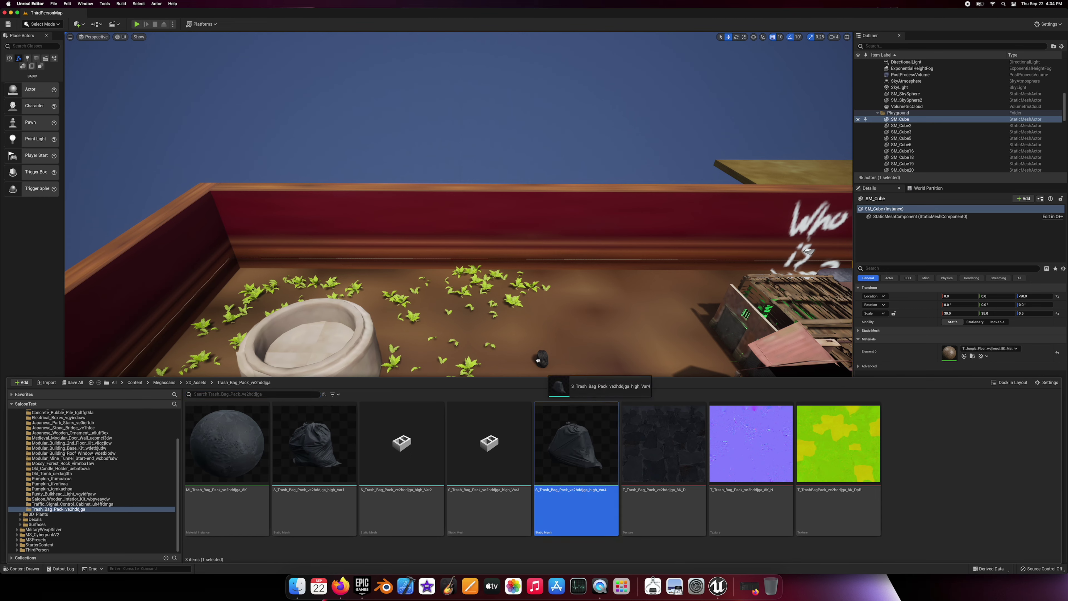
pyautogui.moveTo(545, 373); pyautogui.dragTo(430, 335)
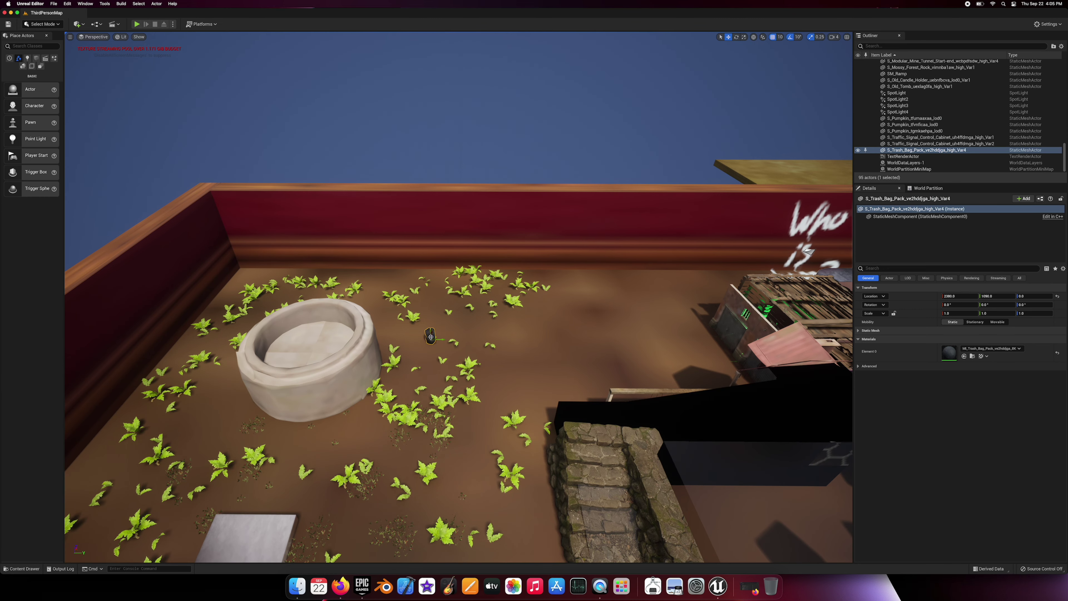
# Scale the trash bag up to 2.75.
pyautogui.click(744, 37)
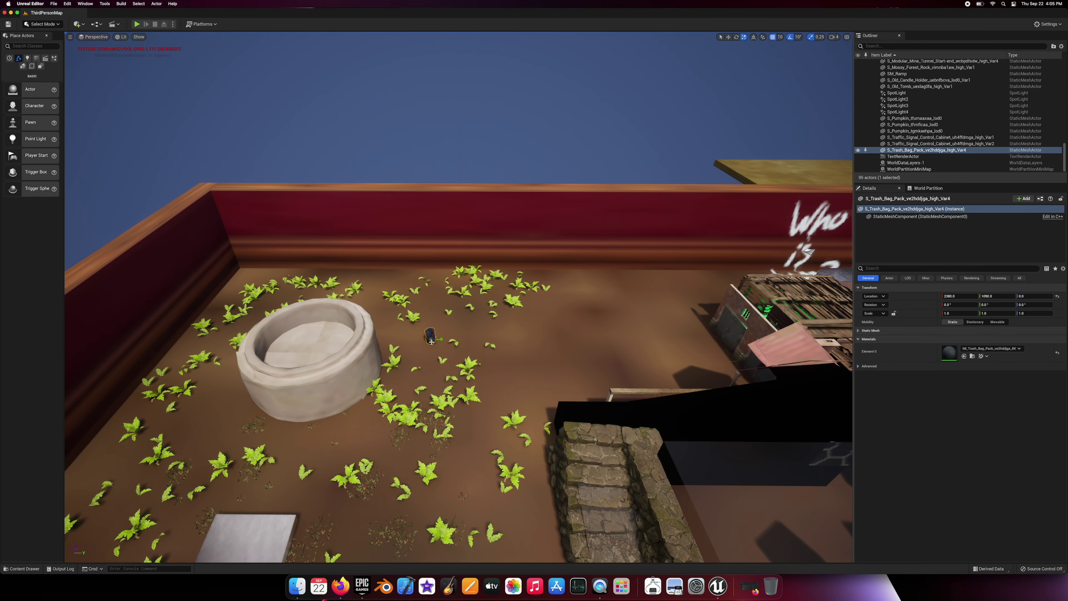
pyautogui.moveTo(431, 336); pyautogui.dragTo(432, 340)
pyautogui.moveTo(379, 379); pyautogui.dragTo(294, 400, button='right')
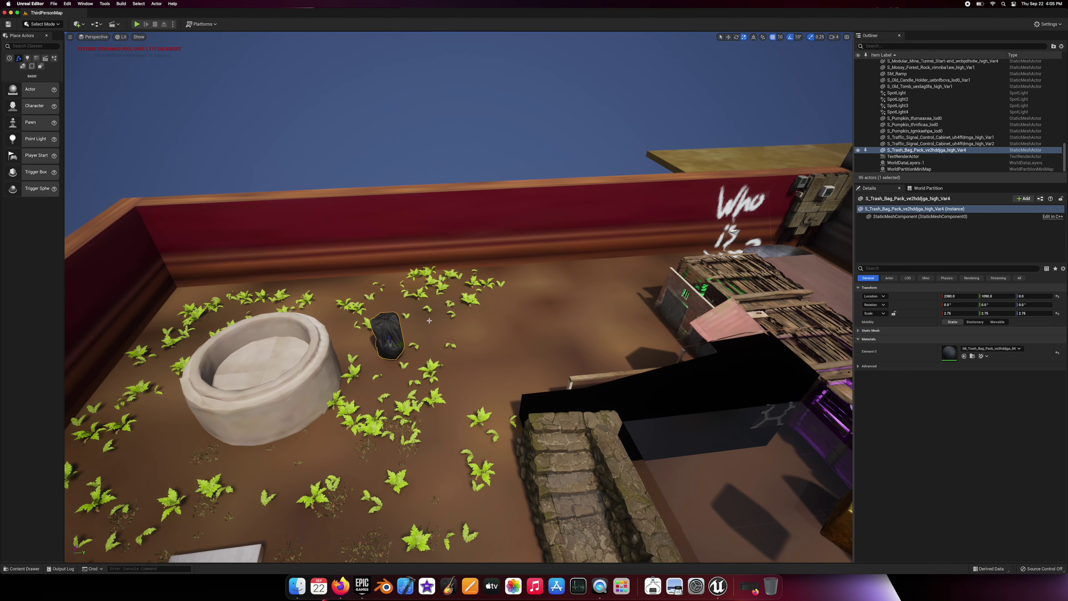
pyautogui.click(189, 442)
pyautogui.click(23, 569)
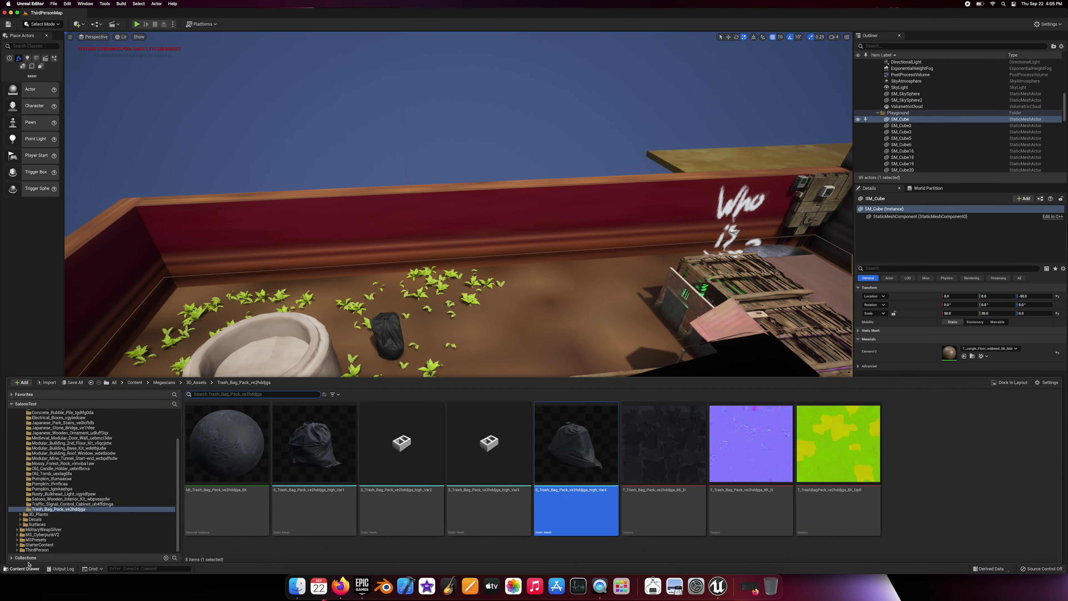
# Drop the smiley decal from the Graffiti_Tag_ujznddlv folder onto the floor.
pyautogui.click(37, 524)
pyautogui.click(35, 520)
pyautogui.click(314, 446)
pyautogui.click(21, 522)
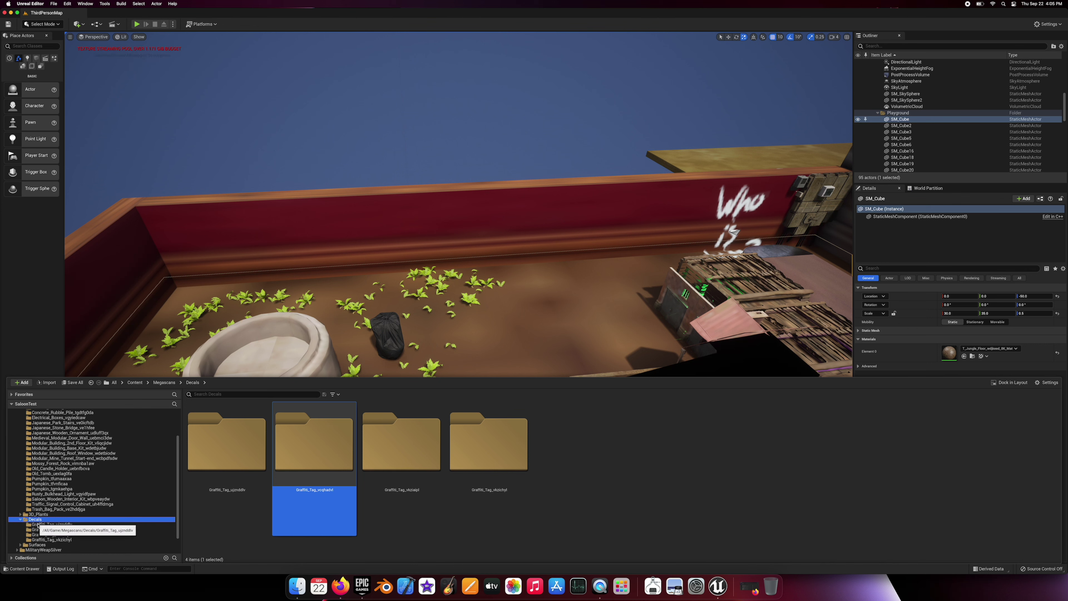
pyautogui.click(48, 525)
pyautogui.moveTo(227, 446)
pyautogui.mouseDown()
pyautogui.moveTo(323, 260)
pyautogui.moveTo(468, 333)
pyautogui.mouseUp()
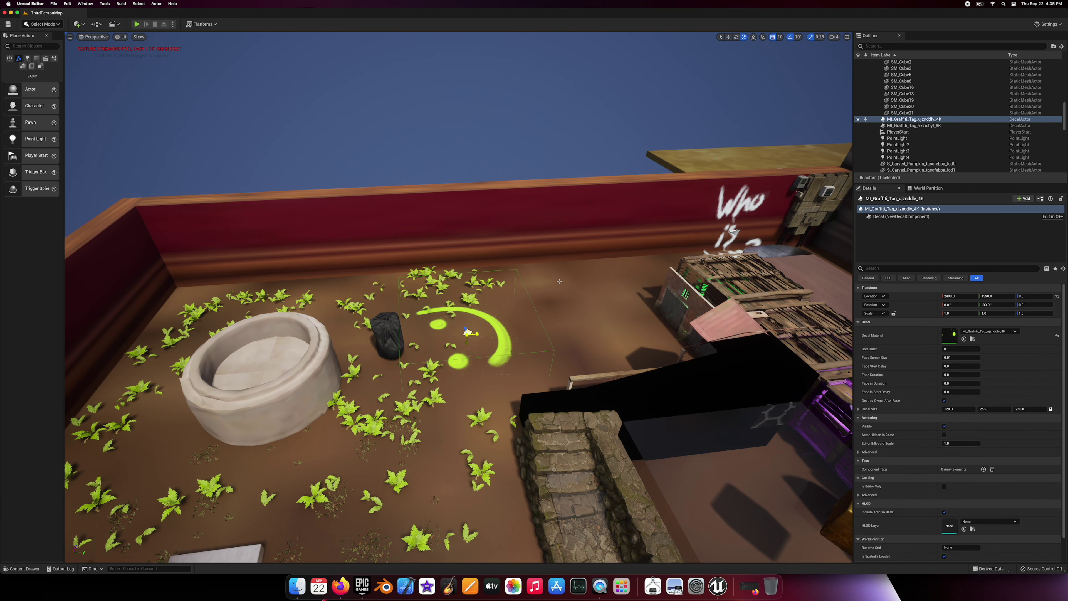
# Rotate the smiley decal and move it up onto the red wall.
pyautogui.click(737, 38)
pyautogui.moveTo(465, 345); pyautogui.dragTo(511, 373)
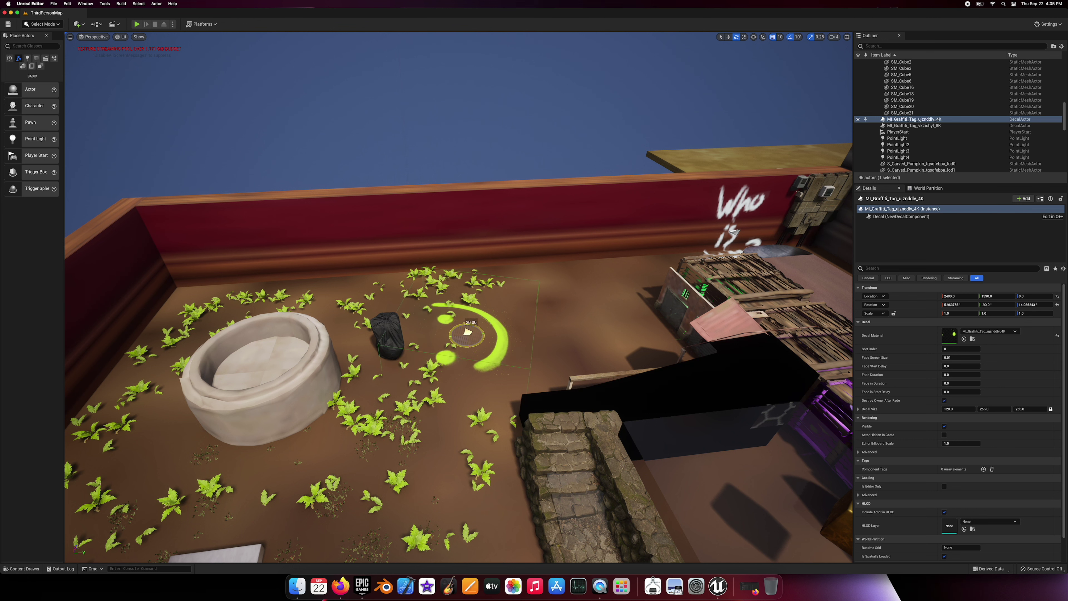
pyautogui.press('a')
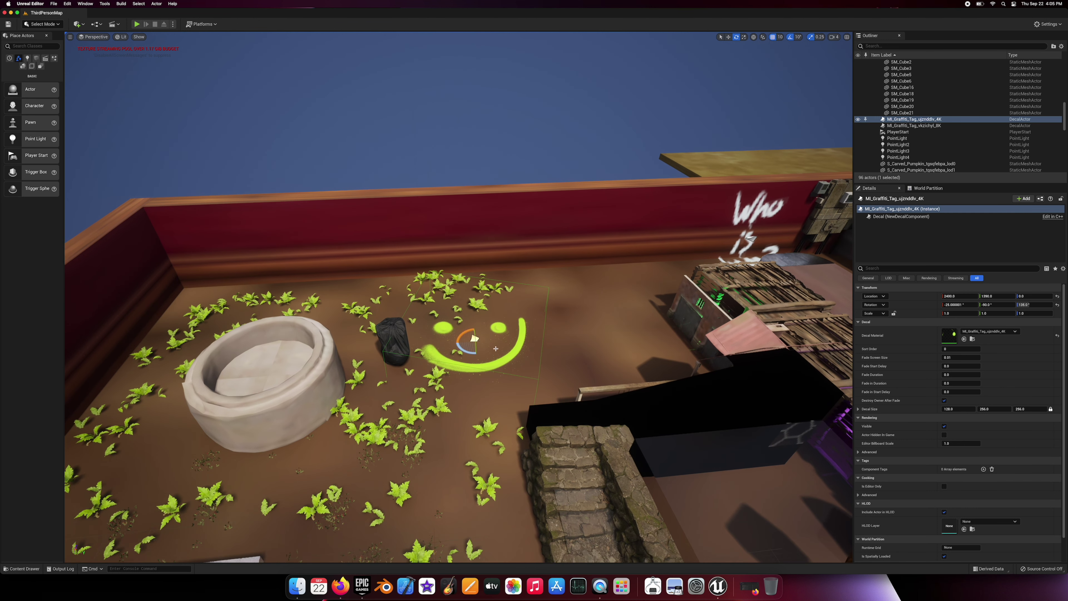
pyautogui.press('w')
pyautogui.moveTo(474, 338); pyautogui.dragTo(439, 305)
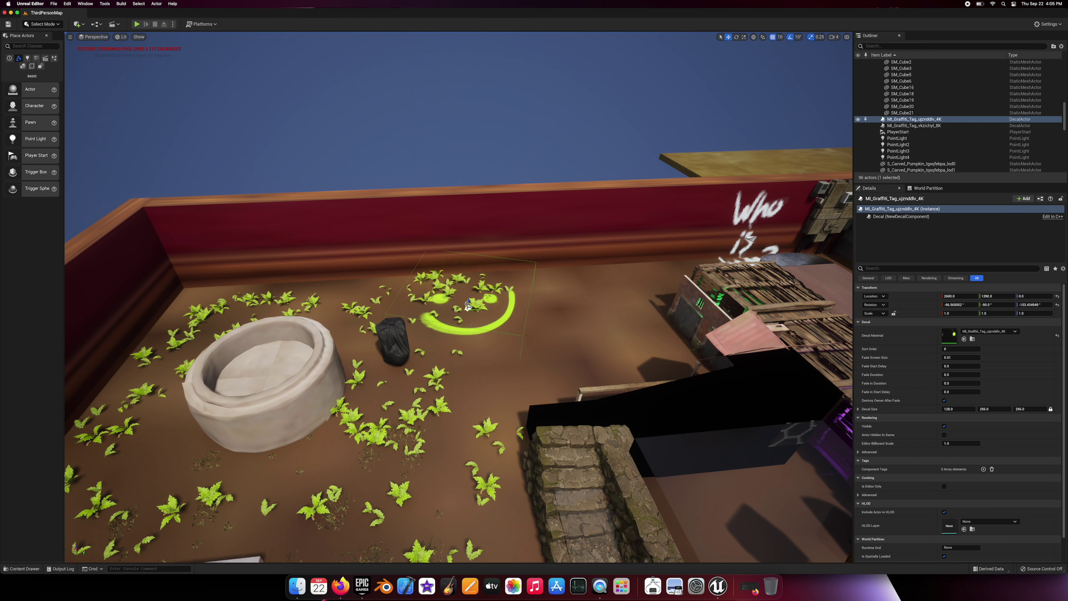
pyautogui.moveTo(469, 303); pyautogui.dragTo(468, 281)
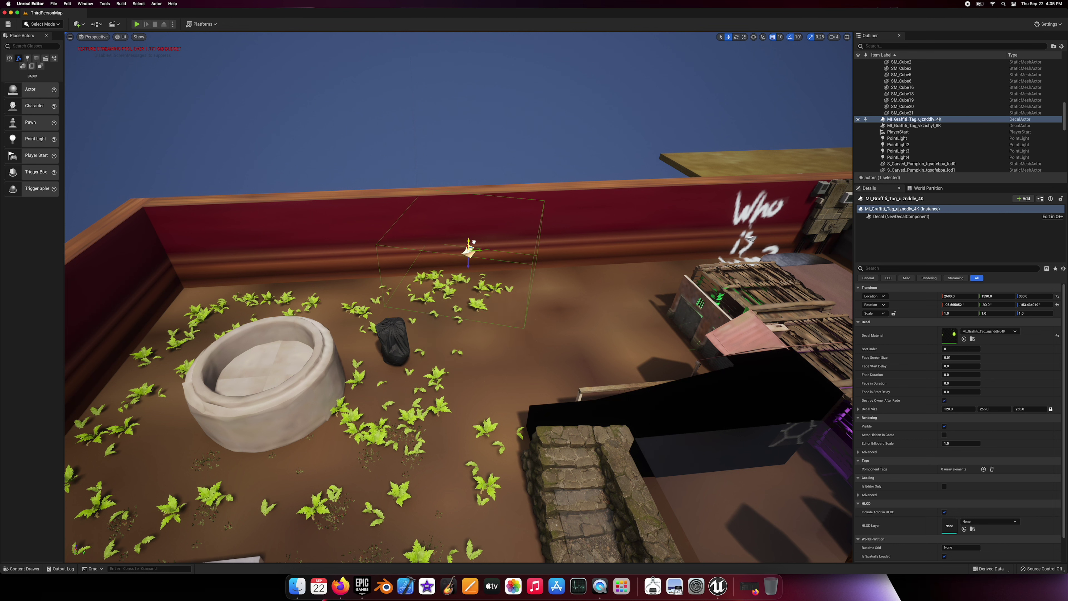
pyautogui.moveTo(461, 235); pyautogui.dragTo(448, 225)
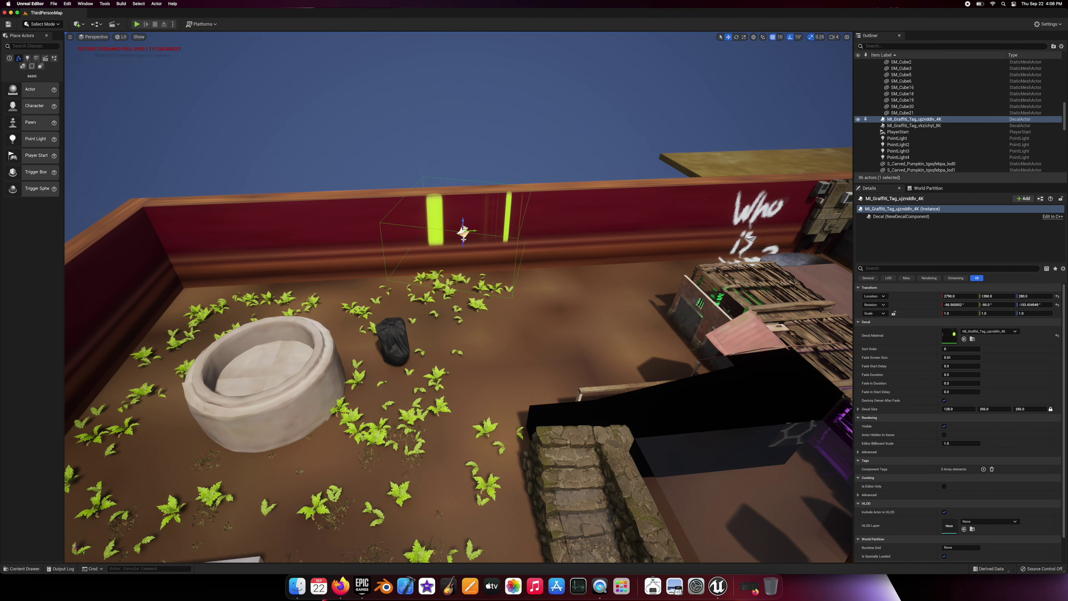
pyautogui.moveTo(469, 230)
pyautogui.mouseDown(button='right')
pyautogui.moveTo(413, 240)
pyautogui.moveTo(304, 385)
pyautogui.mouseUp(button='right')
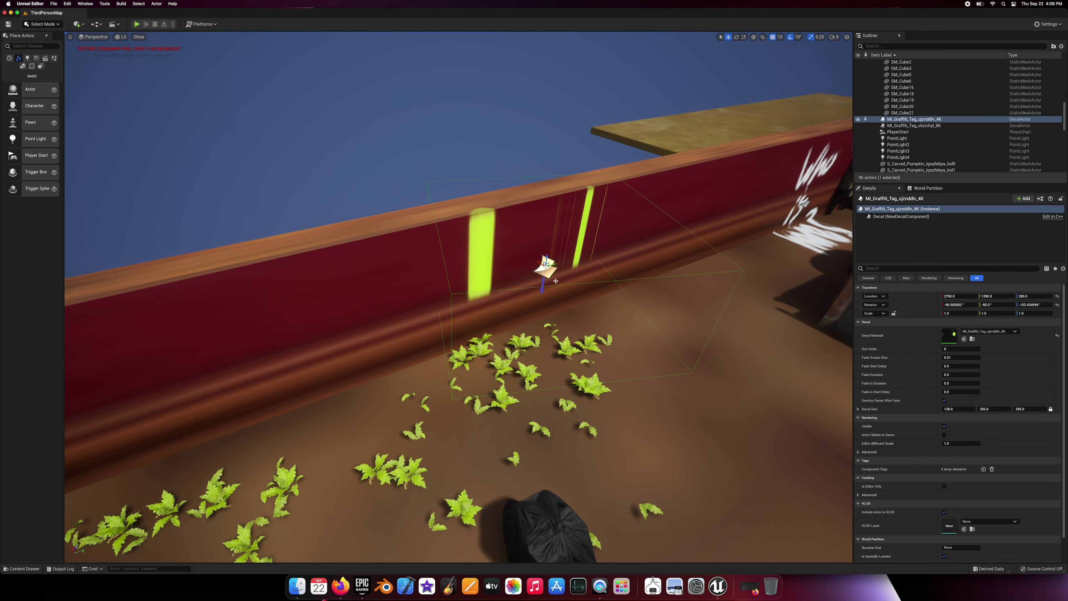
# Rotate the smiley upright on the wall and start a play-test.
pyautogui.click(736, 38)
pyautogui.moveTo(552, 257); pyautogui.dragTo(538, 258)
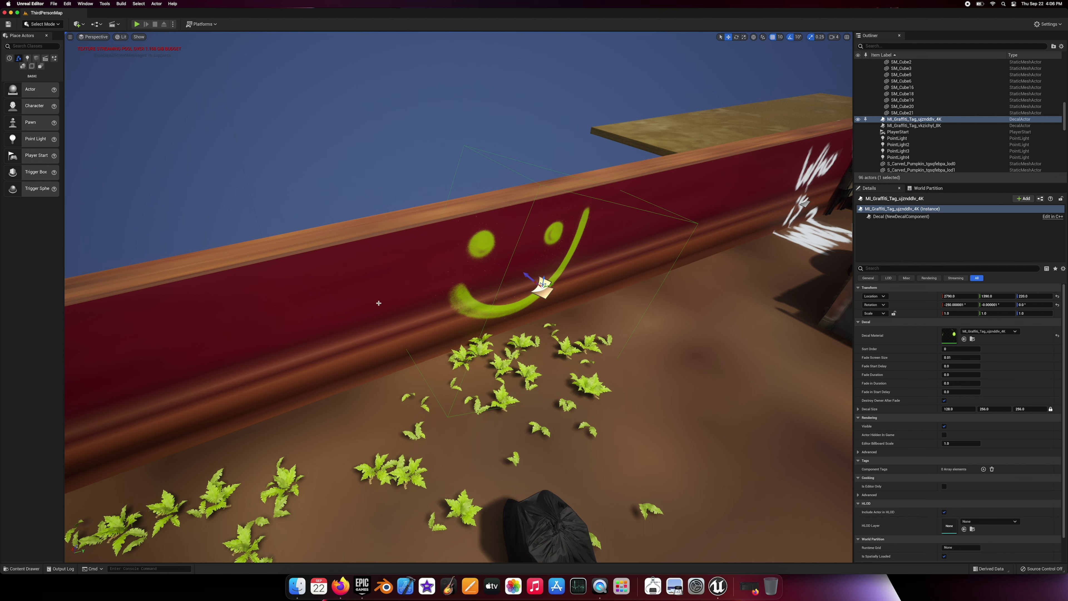
pyautogui.click(378, 303)
pyautogui.click(137, 24)
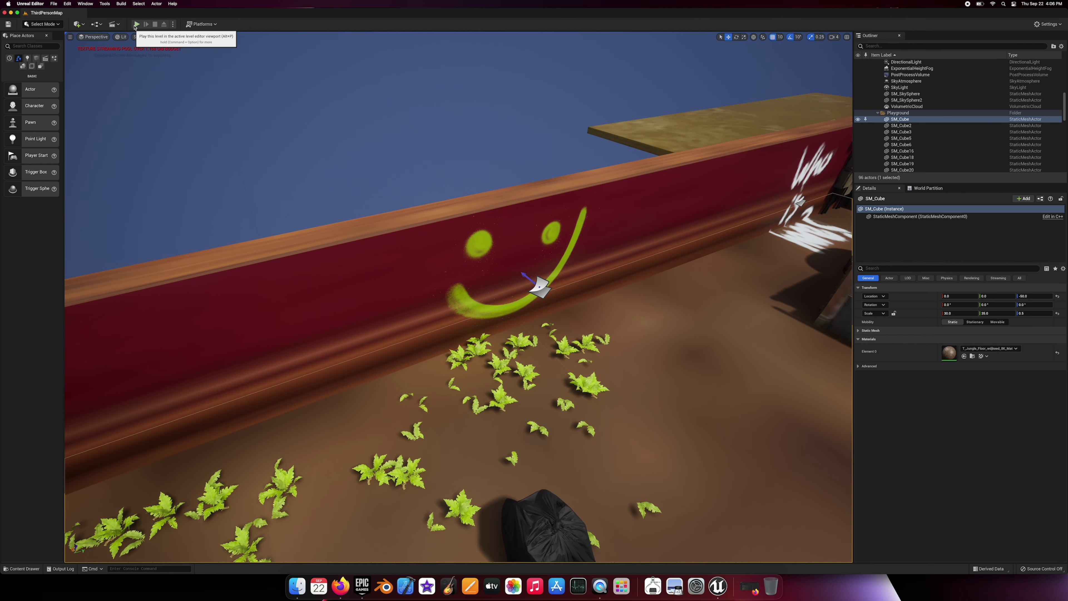
pyautogui.press('w')
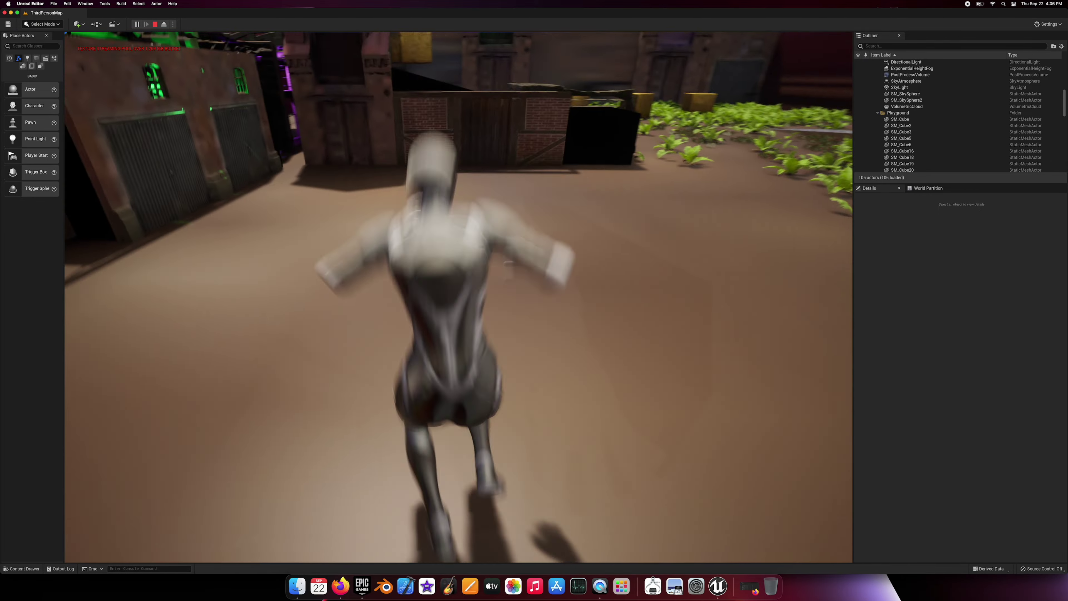
pyautogui.press('space')
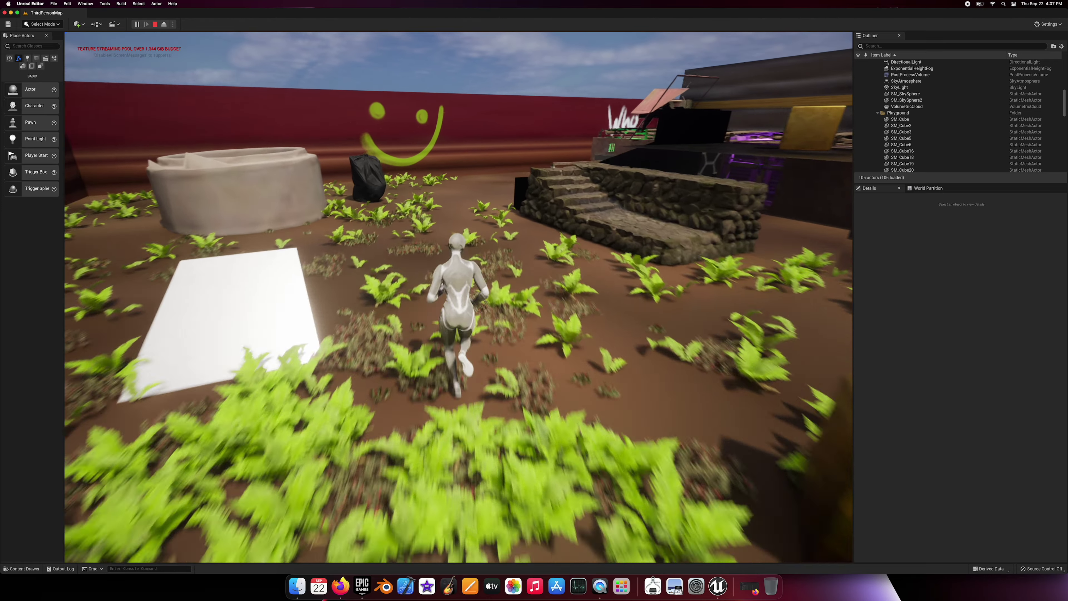
pyautogui.press('Escape')
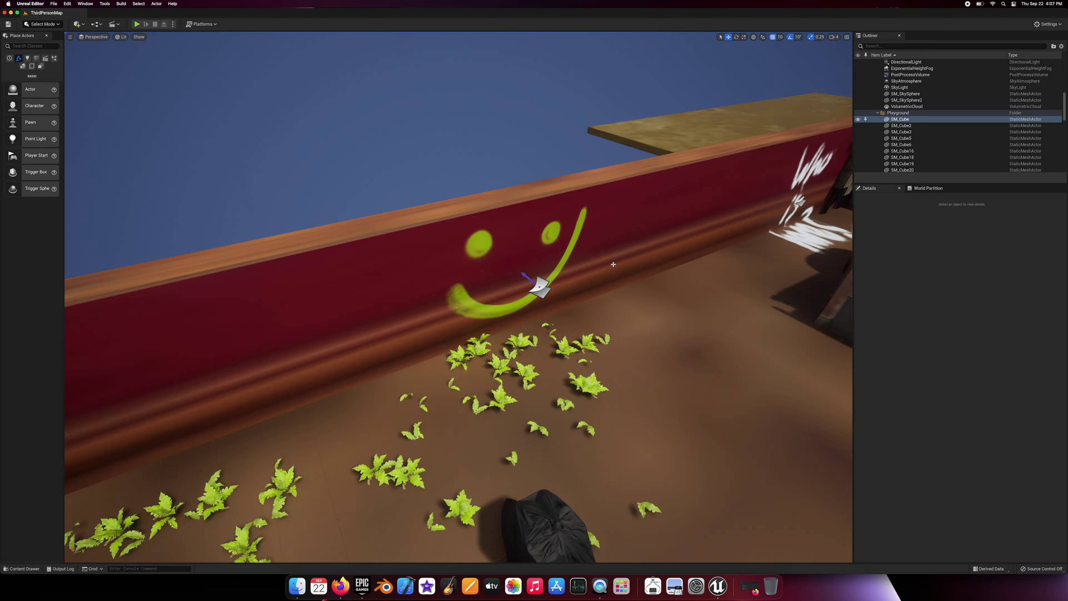
# Place the skull graffiti decal on the left part of the red wall.
pyautogui.scroll(-10, 534, 282)
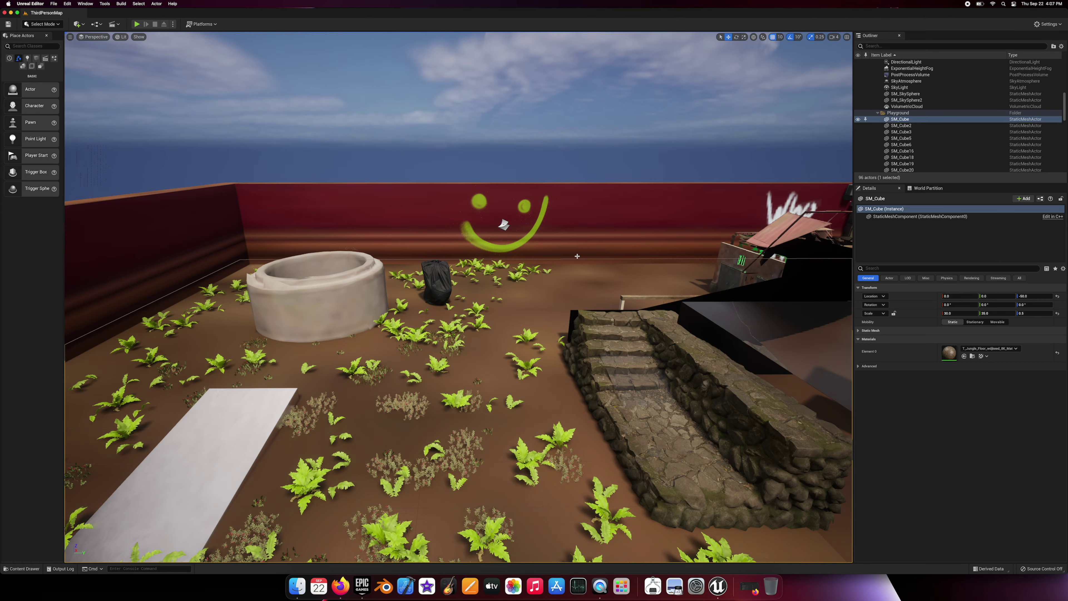
pyautogui.moveTo(577, 256); pyautogui.dragTo(339, 315)
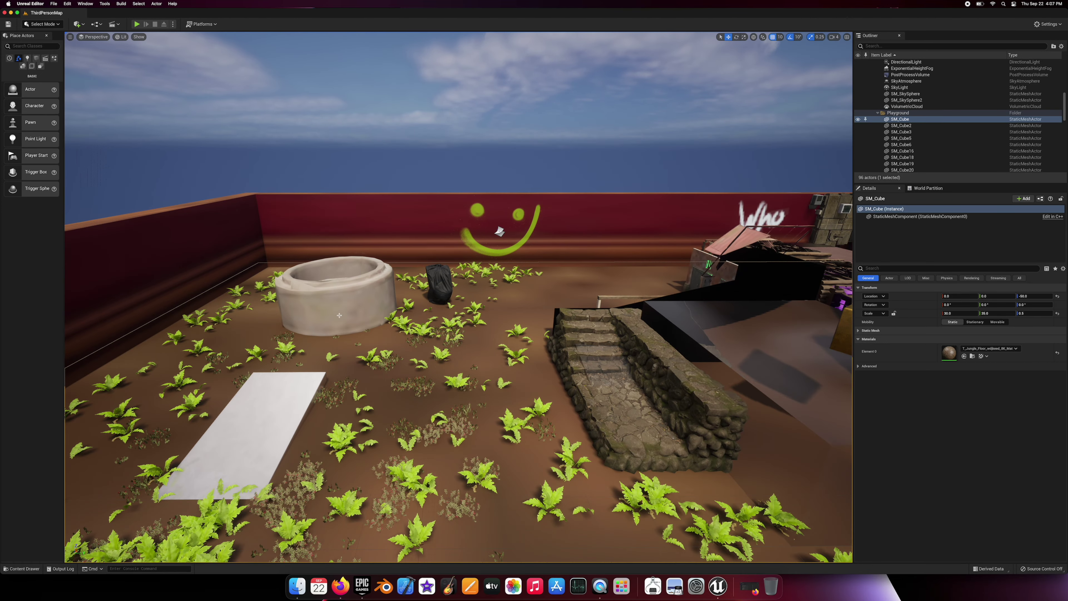
pyautogui.click(41, 569)
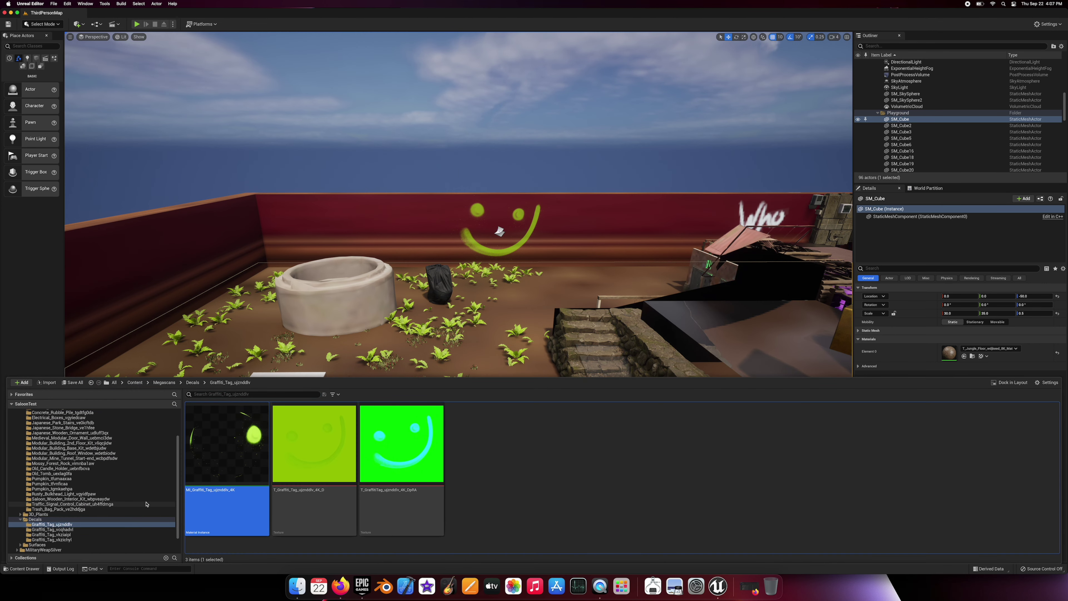
pyautogui.click(71, 529)
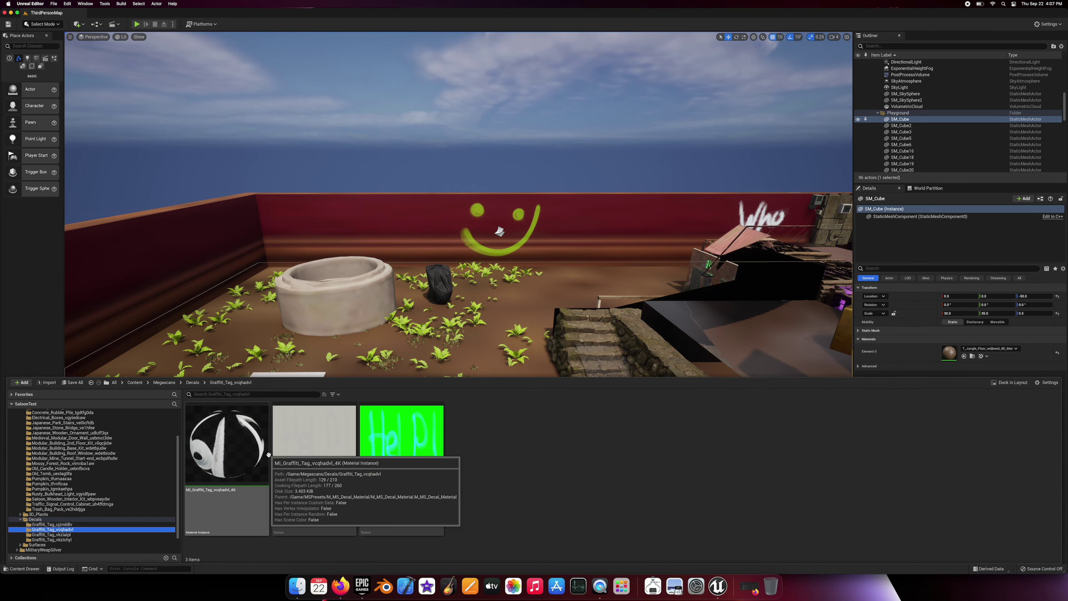
pyautogui.moveTo(257, 463)
pyautogui.mouseDown()
pyautogui.moveTo(307, 222)
pyautogui.moveTo(331, 223)
pyautogui.mouseUp()
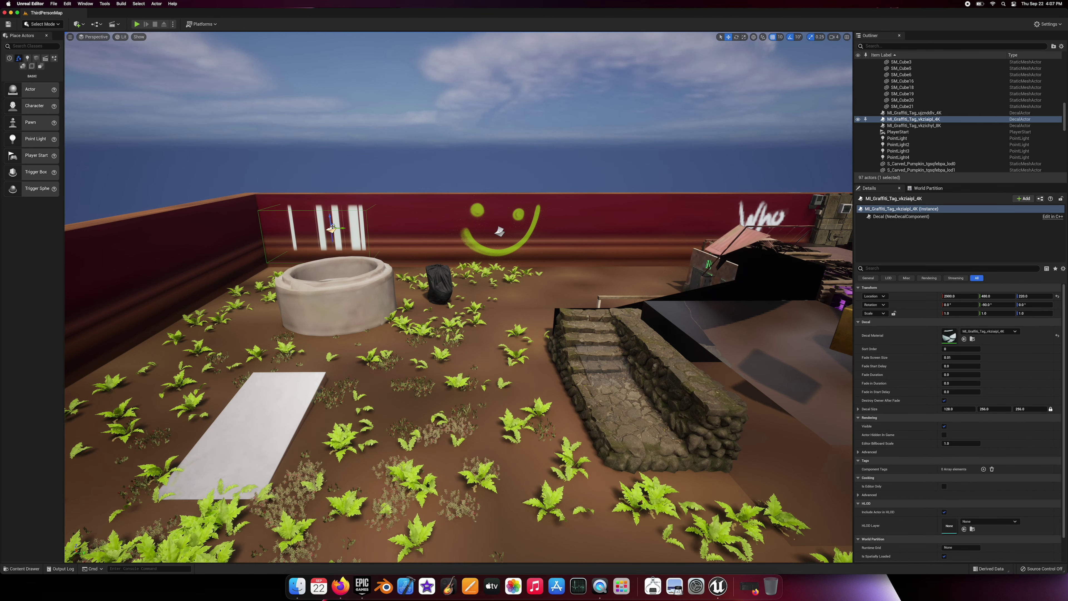
# Rotate the skull decal until it reads upright facing the wall.
pyautogui.press('e')
pyautogui.moveTo(333, 214); pyautogui.dragTo(333, 215)
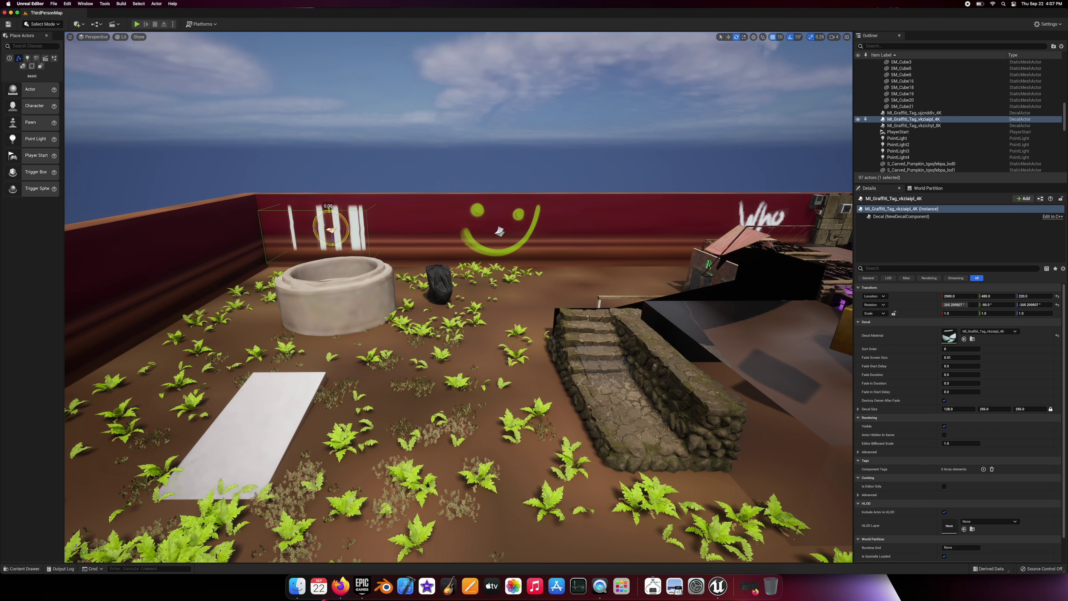
pyautogui.moveTo(327, 219); pyautogui.dragTo(328, 229)
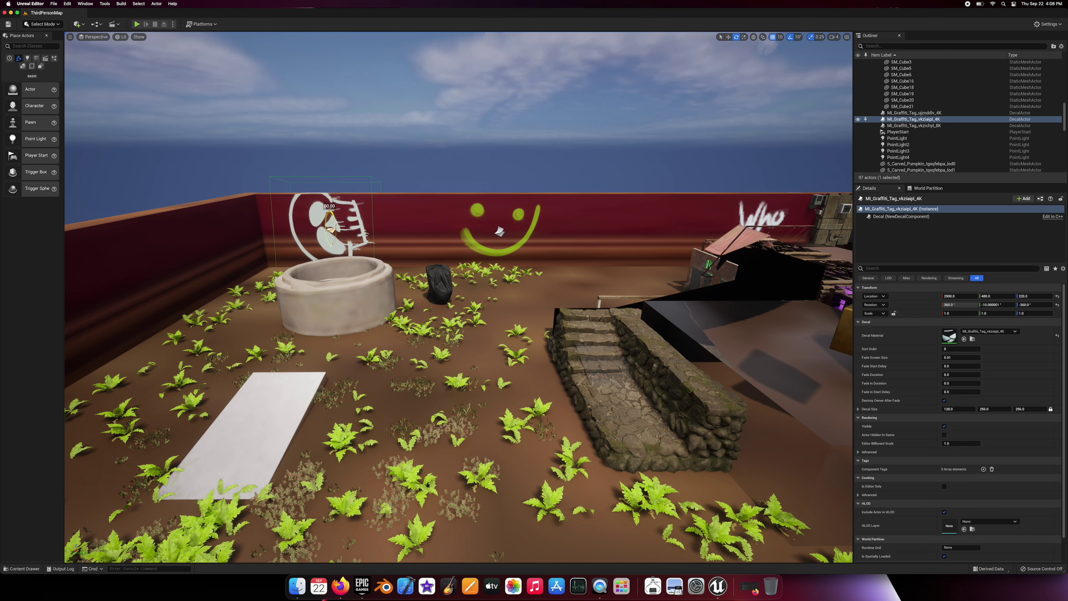
pyautogui.moveTo(328, 229); pyautogui.dragTo(330, 224)
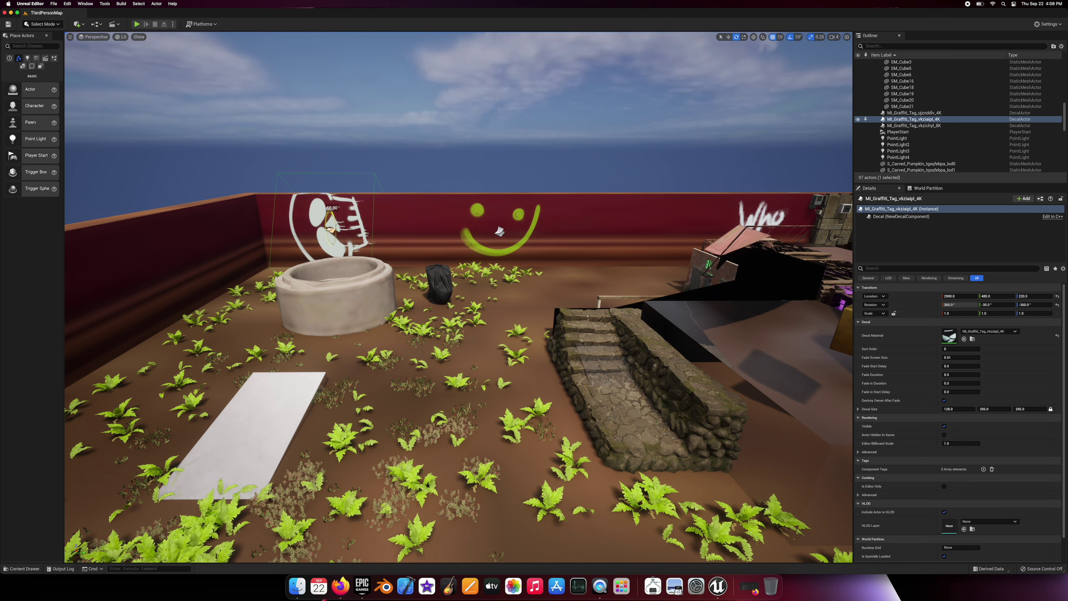
pyautogui.click(736, 38)
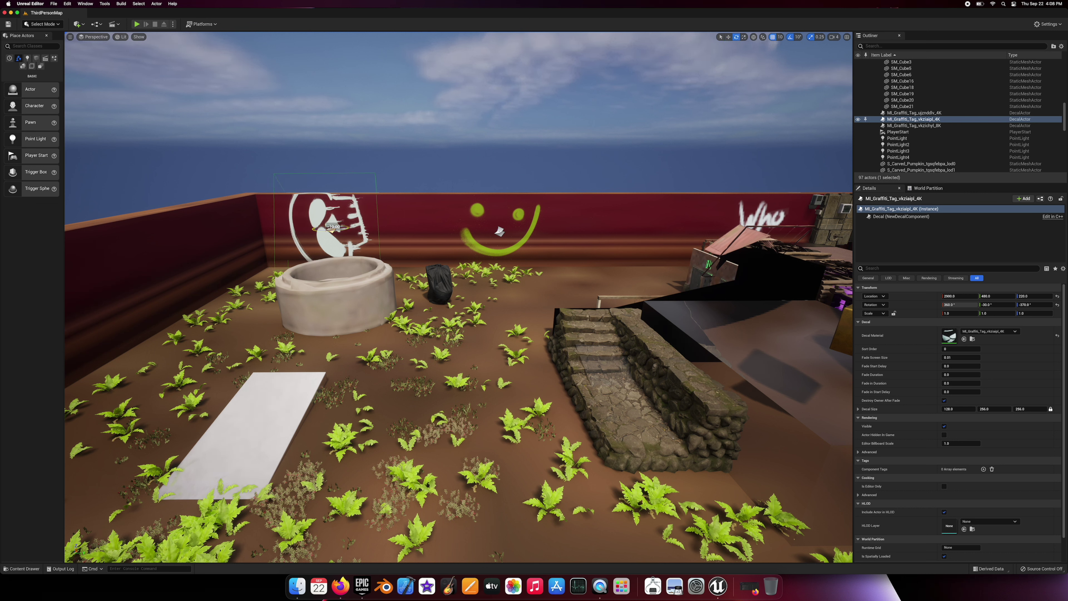
pyautogui.moveTo(336, 214); pyautogui.dragTo(335, 217)
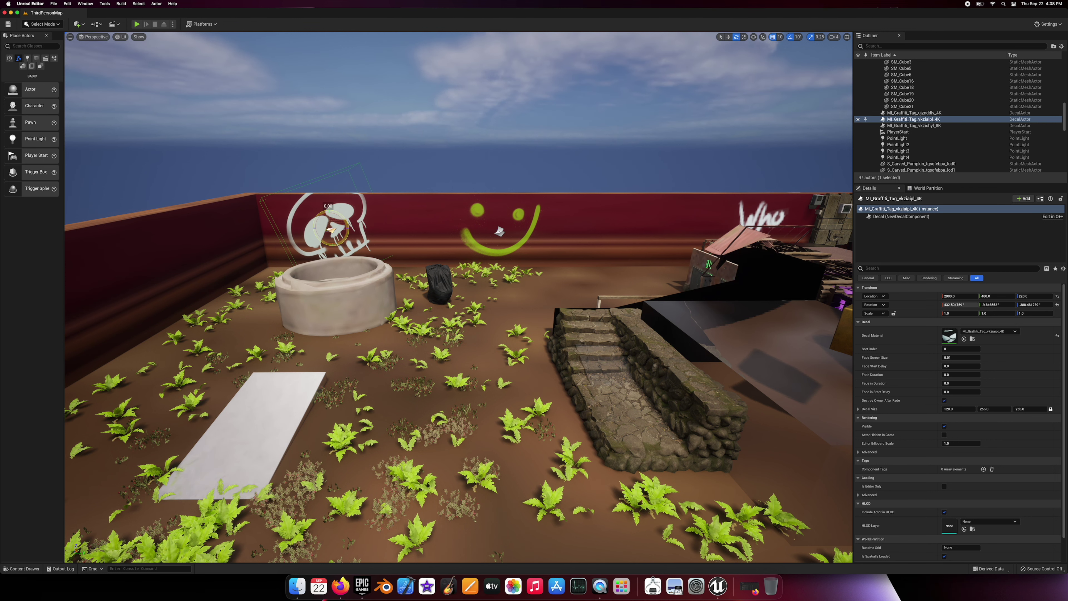
pyautogui.moveTo(331, 230); pyautogui.dragTo(332, 230)
pyautogui.click(332, 230)
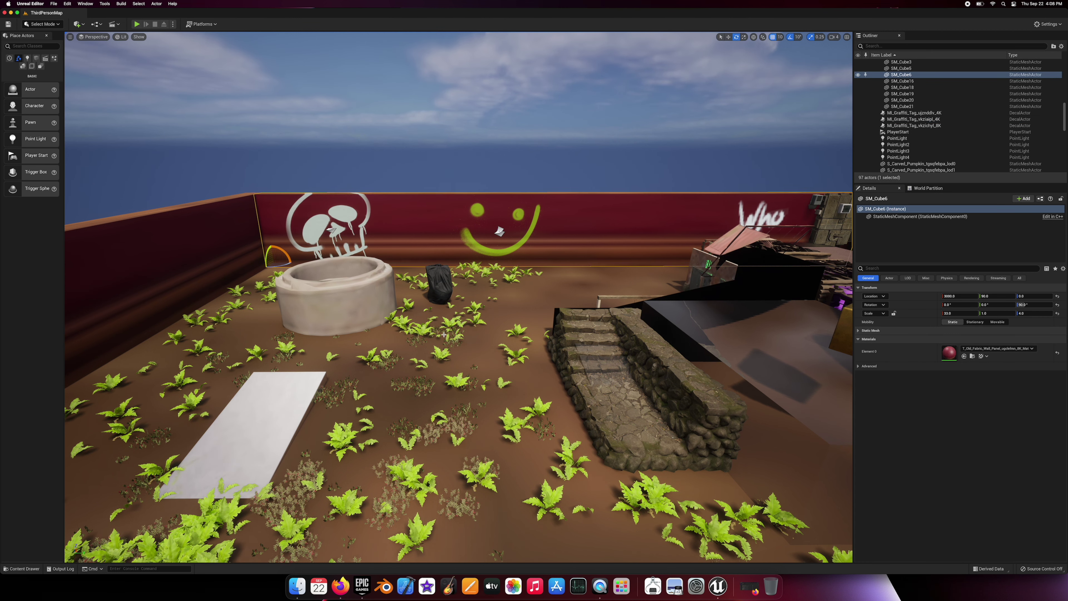
pyautogui.click(24, 569)
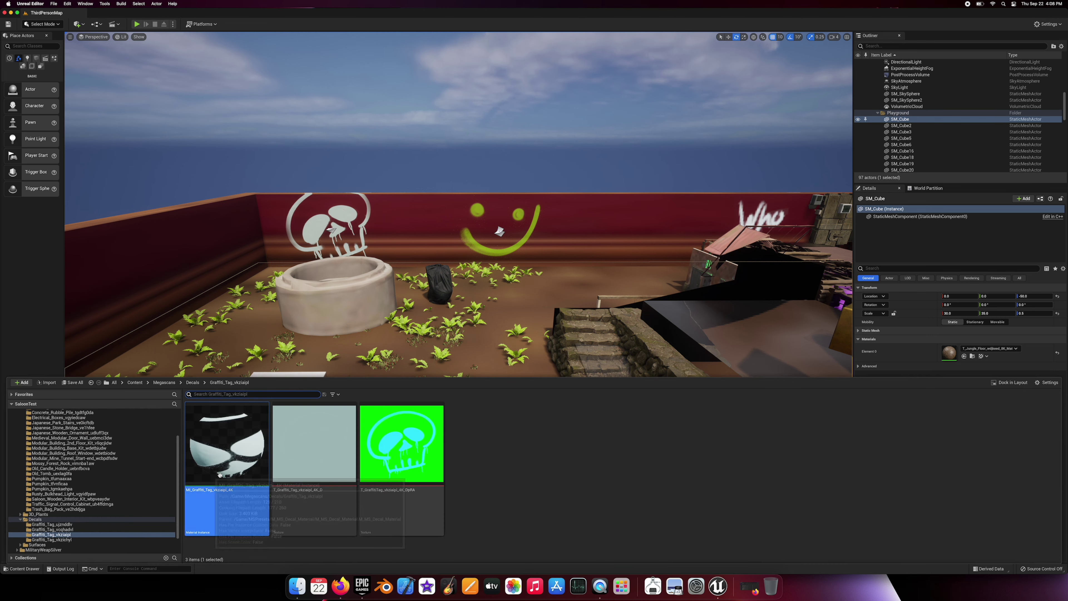
# Place the MI_Graffiti_Tag_vcqhadvl_4K HELP decal between skull and smiley, then play-test.
pyautogui.click(53, 530)
pyautogui.moveTo(227, 444)
pyautogui.mouseDown()
pyautogui.moveTo(417, 236)
pyautogui.moveTo(408, 232)
pyautogui.moveTo(424, 230)
pyautogui.moveTo(407, 230)
pyautogui.moveTo(421, 221)
pyautogui.mouseUp()
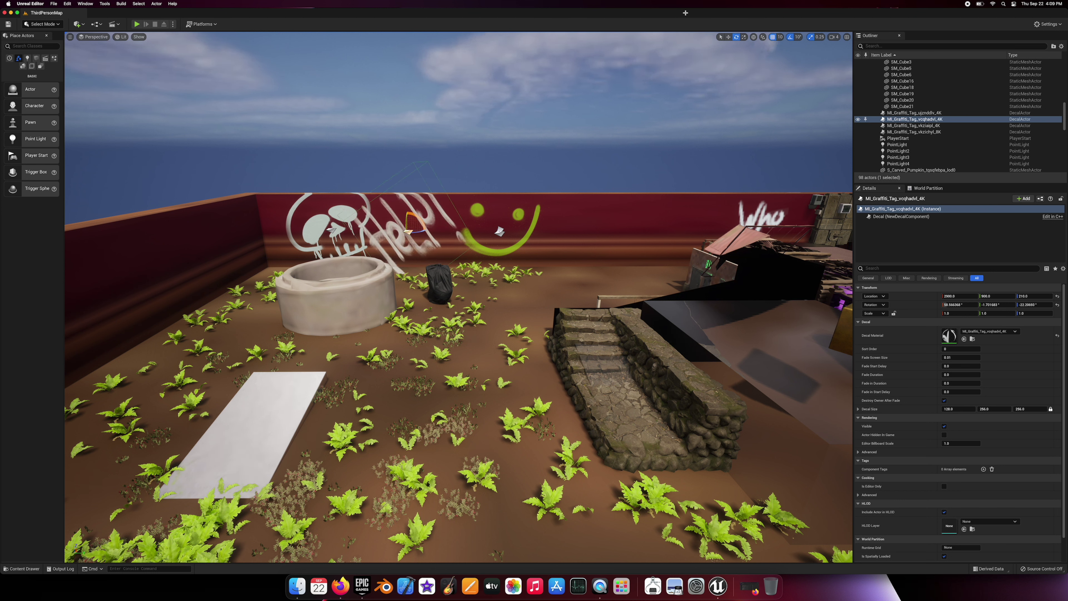
pyautogui.click(728, 37)
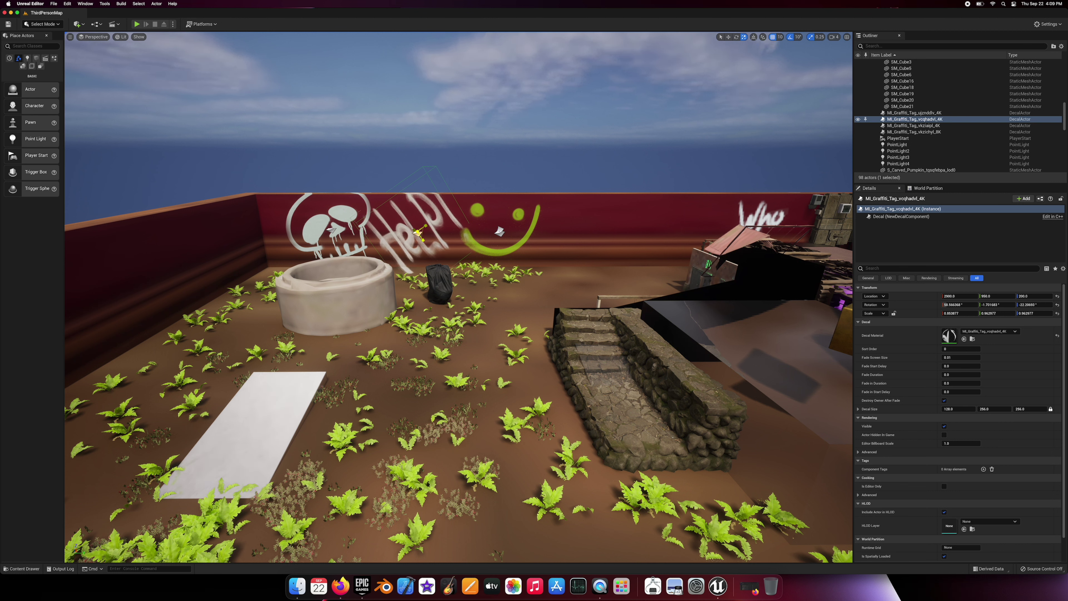
pyautogui.click(494, 320)
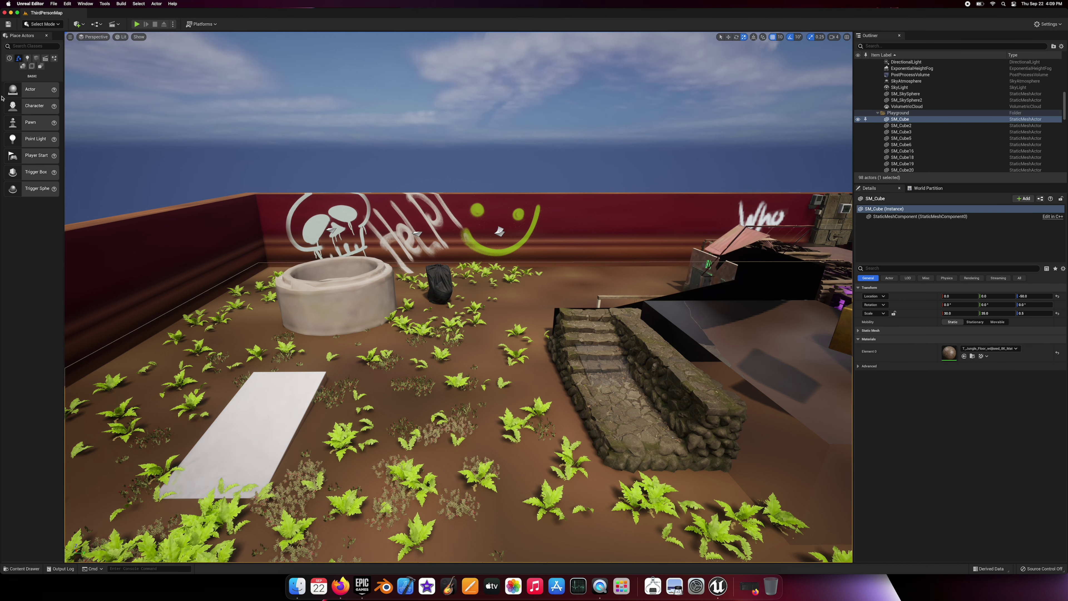
pyautogui.click(136, 24)
# Run the character forward behind the black trash bag, then step round to its right side.
pyautogui.press('w')
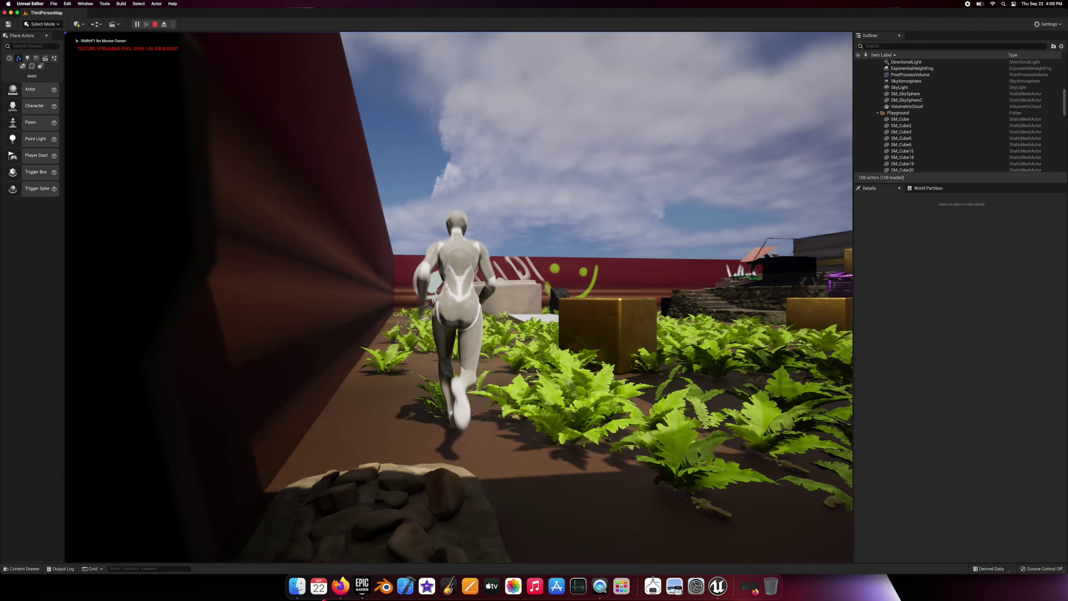
pyautogui.press('w')
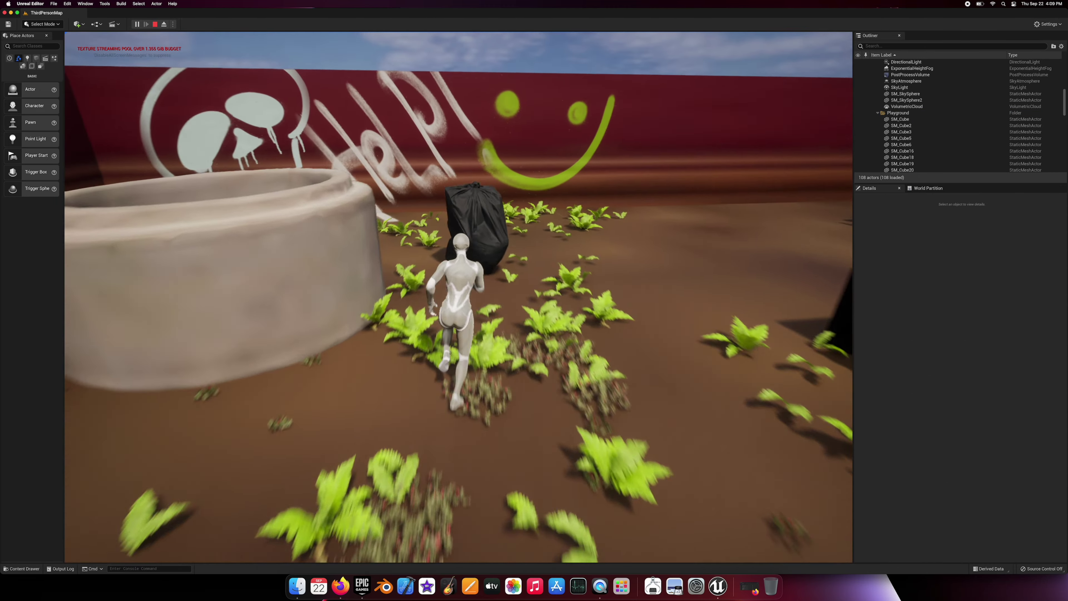
pyautogui.press('w')
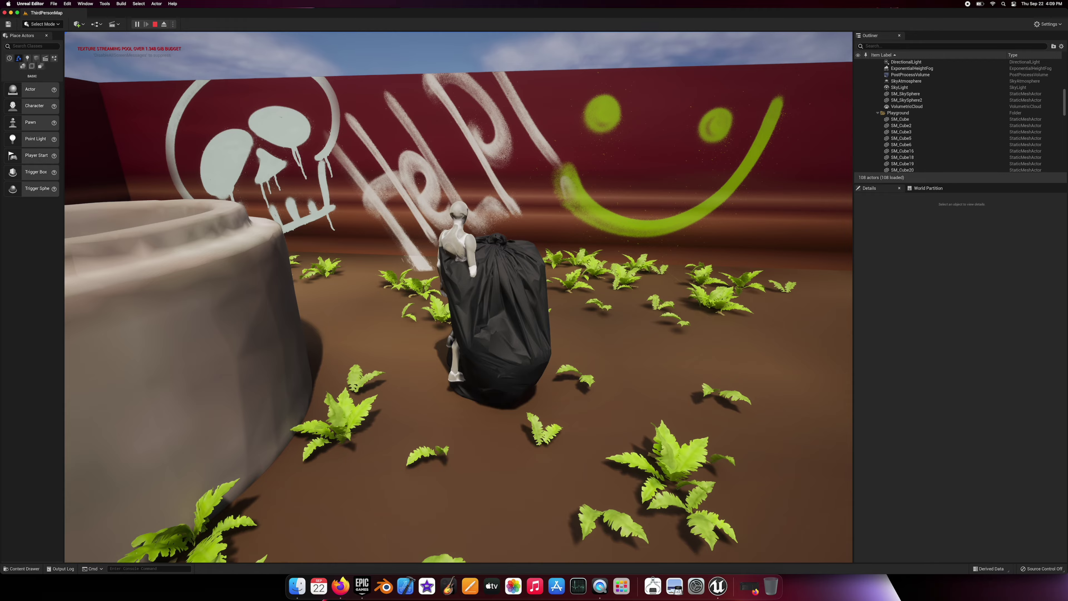
pyautogui.press('d')
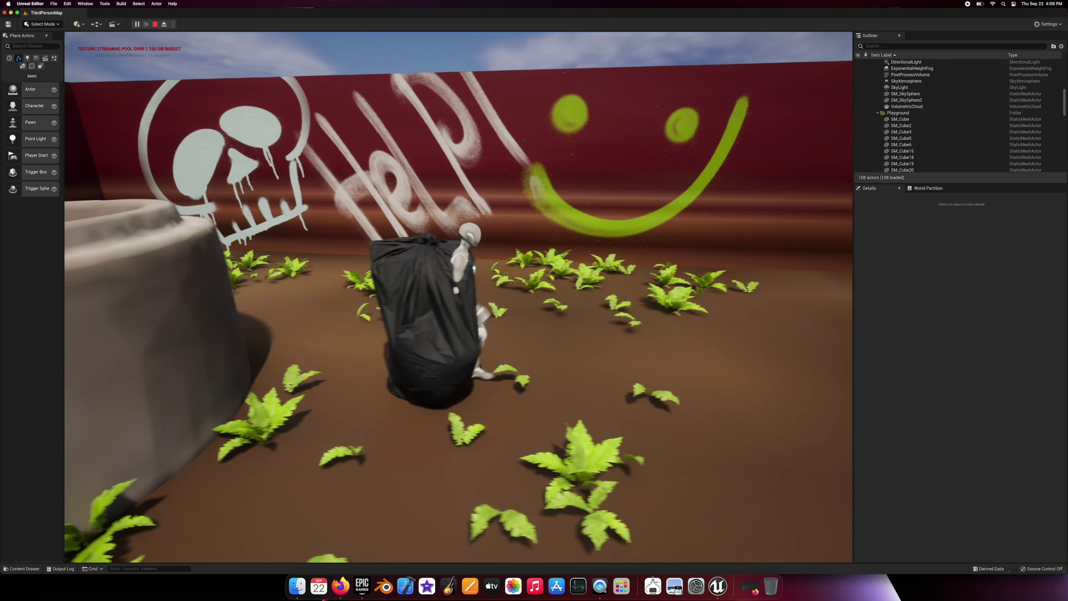